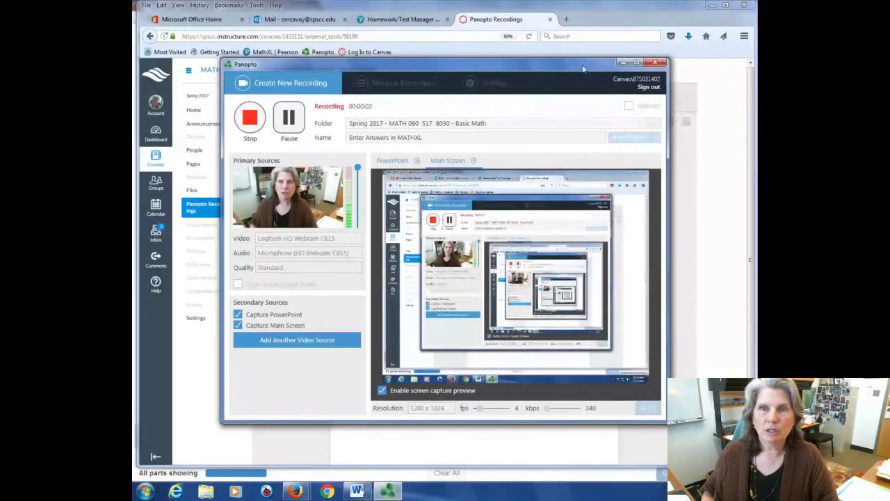
Minimize the Panopto recorder and show the Word notes 'Entering Answers in MATHXL:'.
click(622, 62)
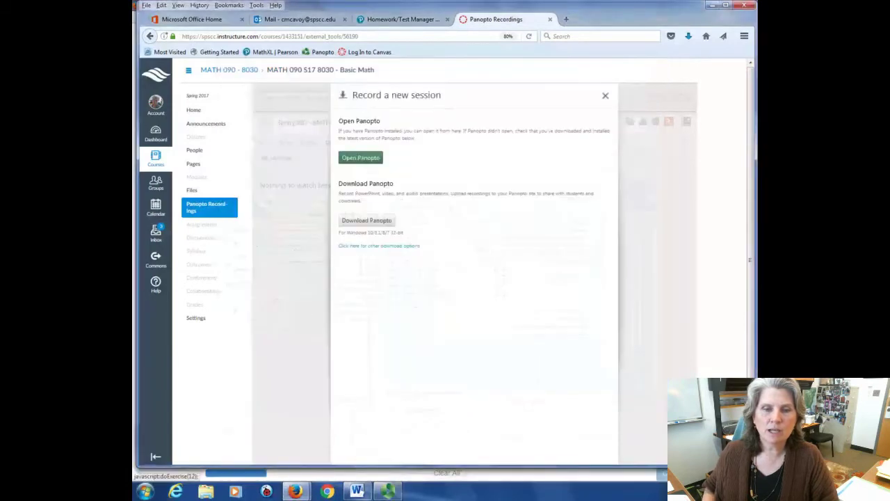
click(357, 492)
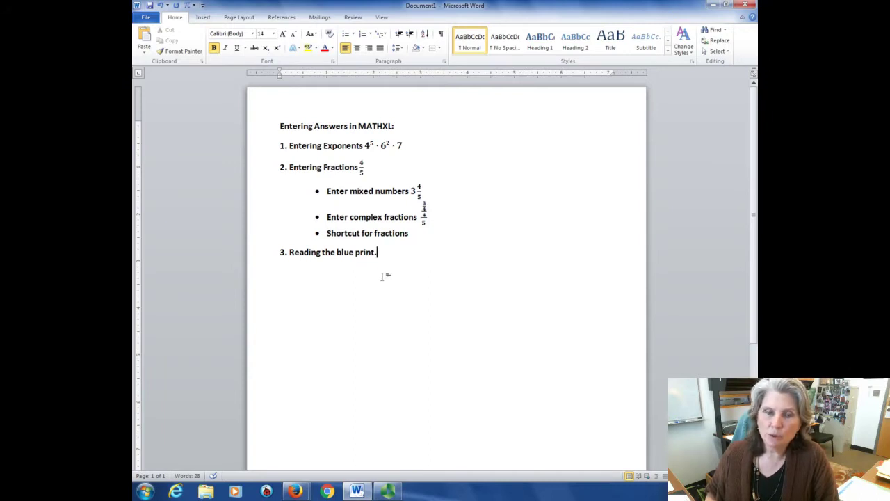
mouse_move(295, 491)
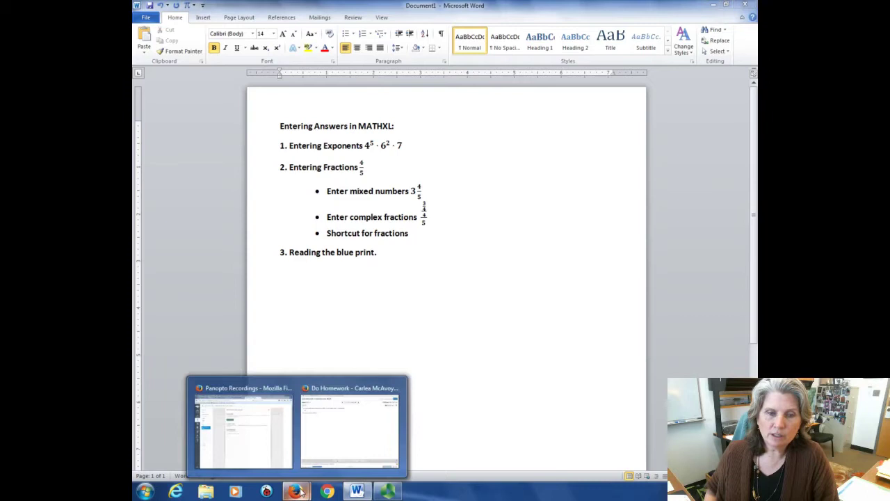
Bring MathXL problem 2.2.57, the prime factorization of 912, forward and activate its answer box.
click(354, 437)
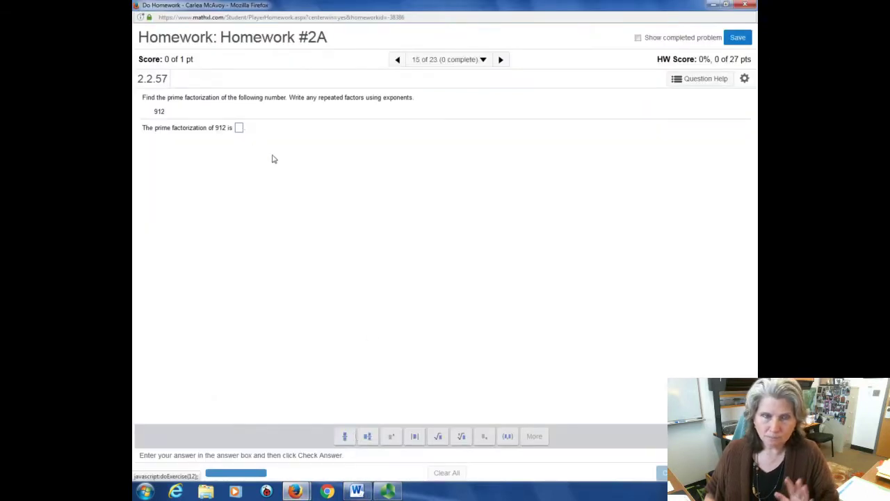
click(238, 128)
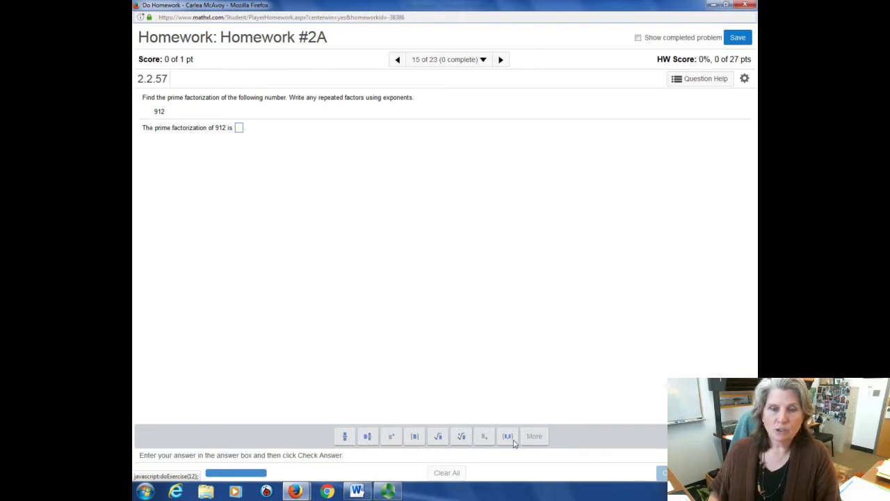
click(240, 128)
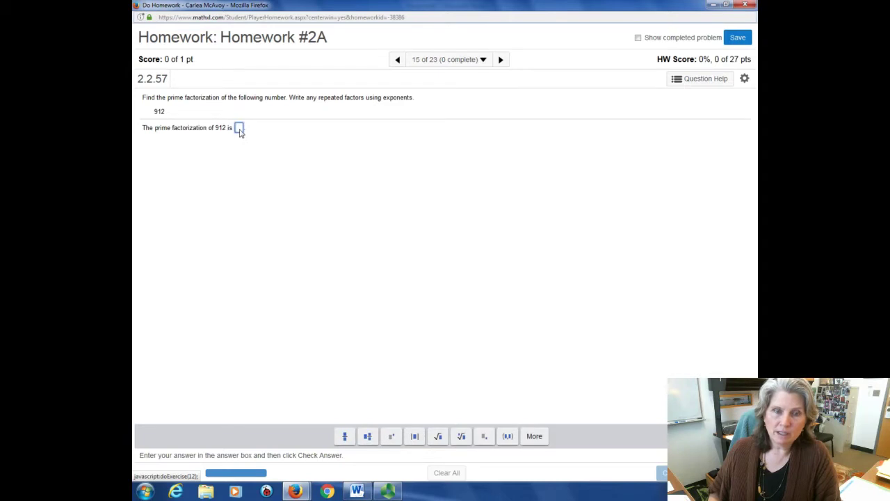
Enter 4 raised to the fifth power using the exponent template.
click(393, 438)
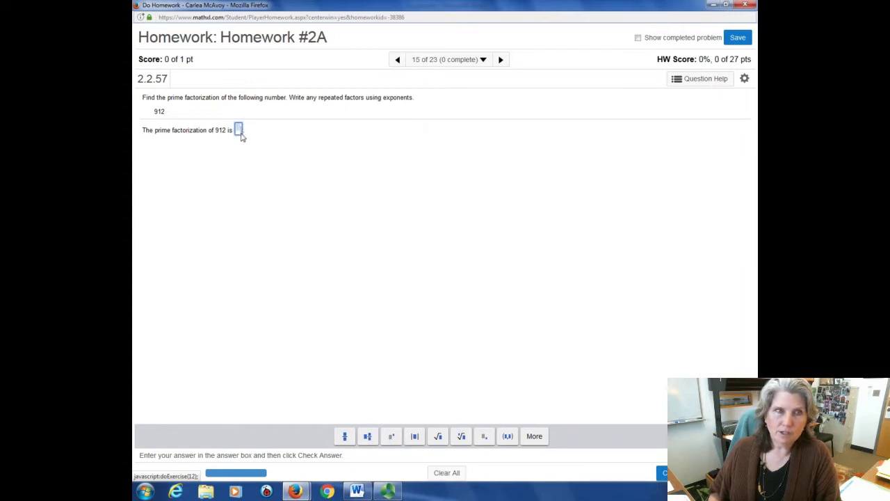
key(BackSpace)
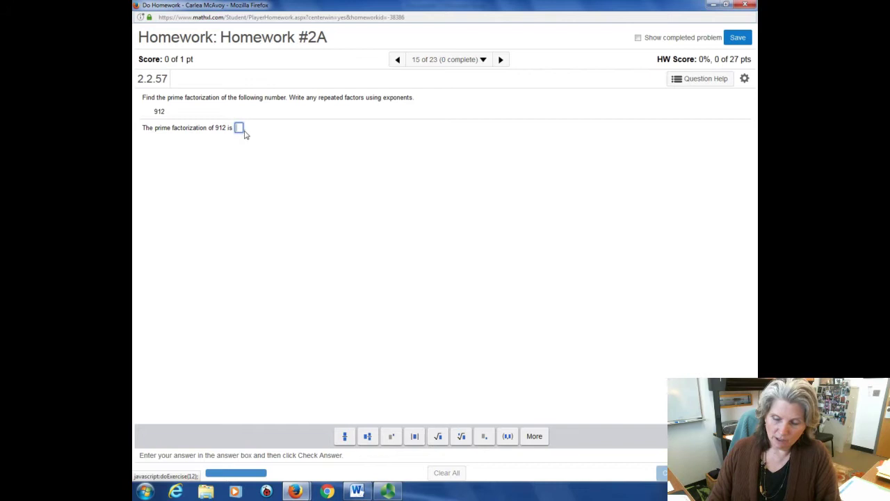
text(2)
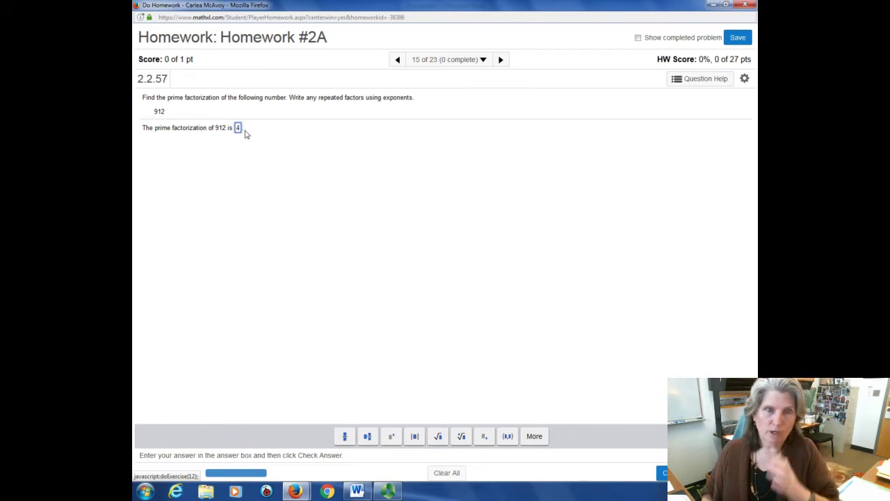
click(394, 441)
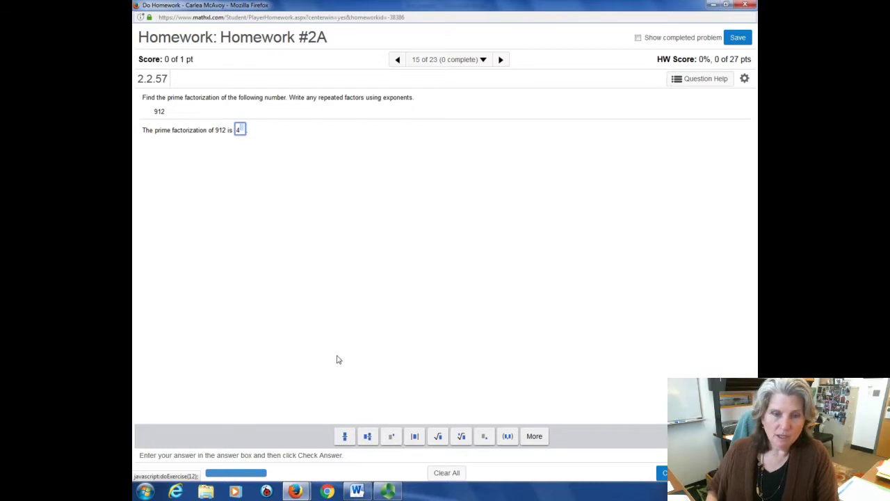
text(4)
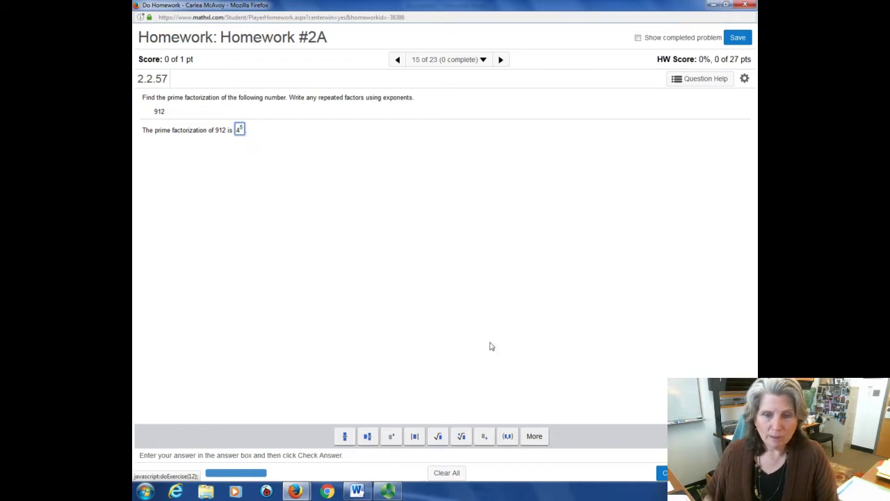
Append a multiplication dot and 6² after 4⁵.
click(534, 436)
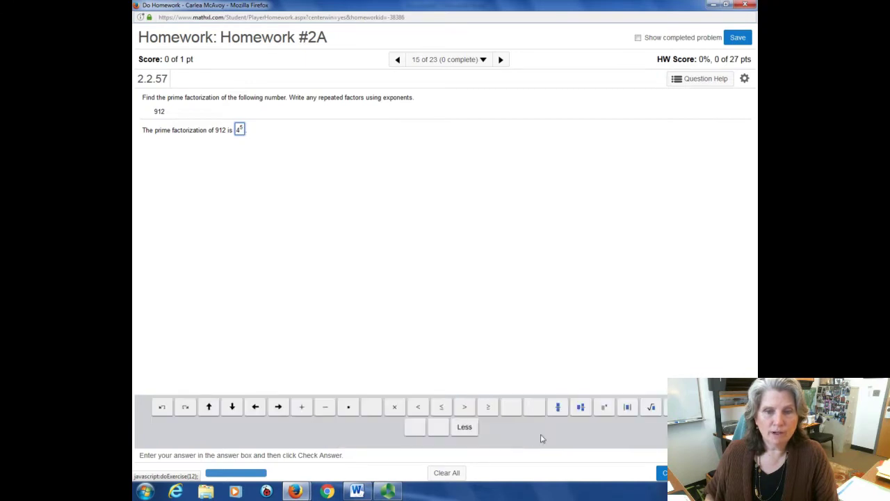
click(349, 409)
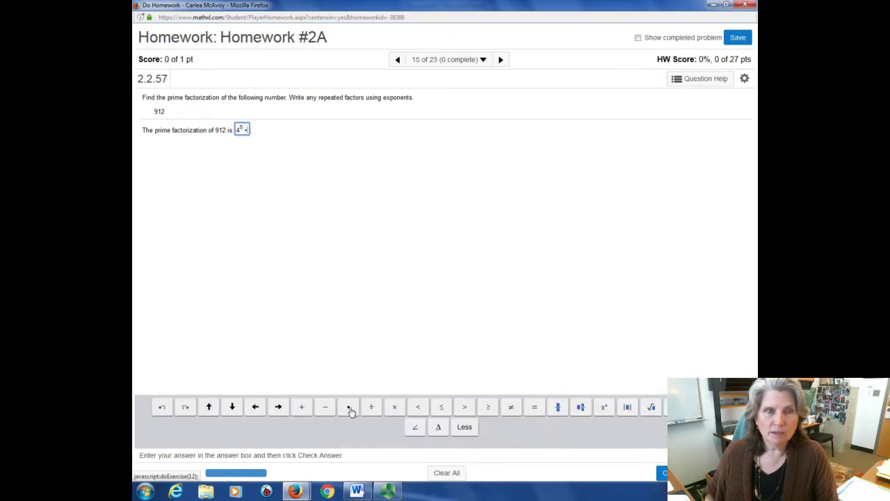
click(465, 427)
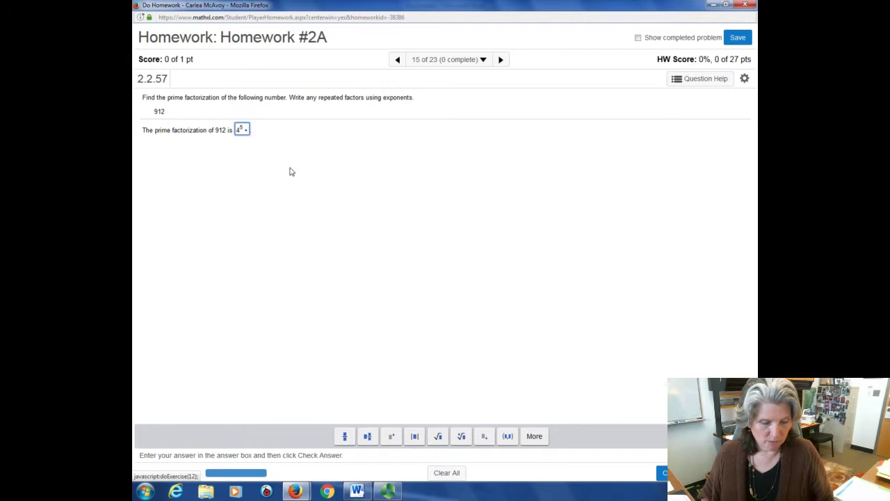
text(6)
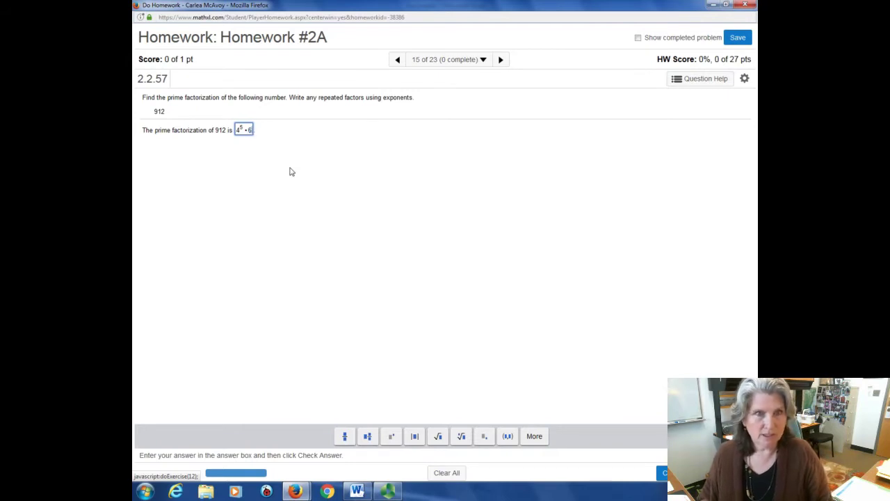
click(392, 446)
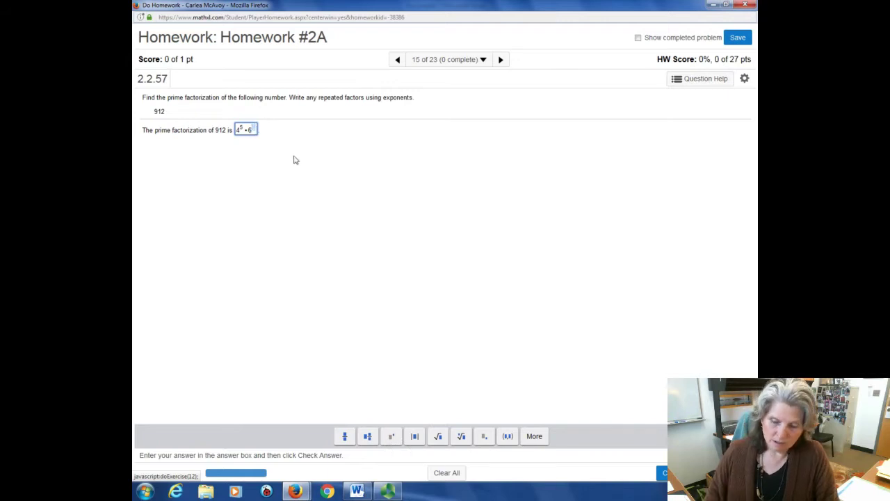
text(2)
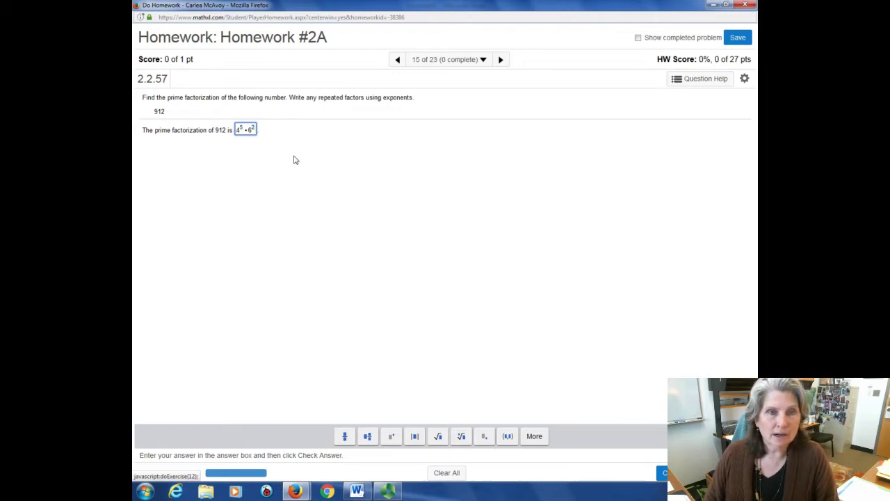
Check the Word notes, then add a multiplication dot and 7 to finish 4⁵ · 6² · 7.
click(361, 492)
click(364, 493)
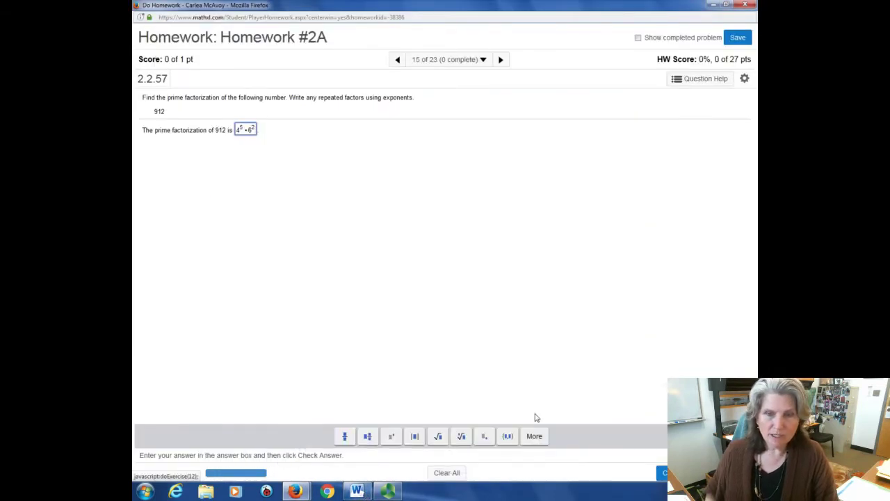
click(540, 437)
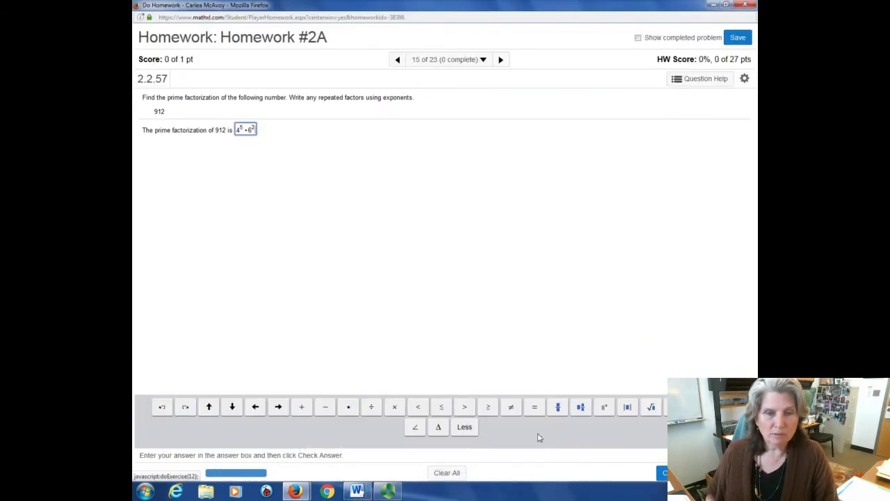
click(344, 409)
text(7)
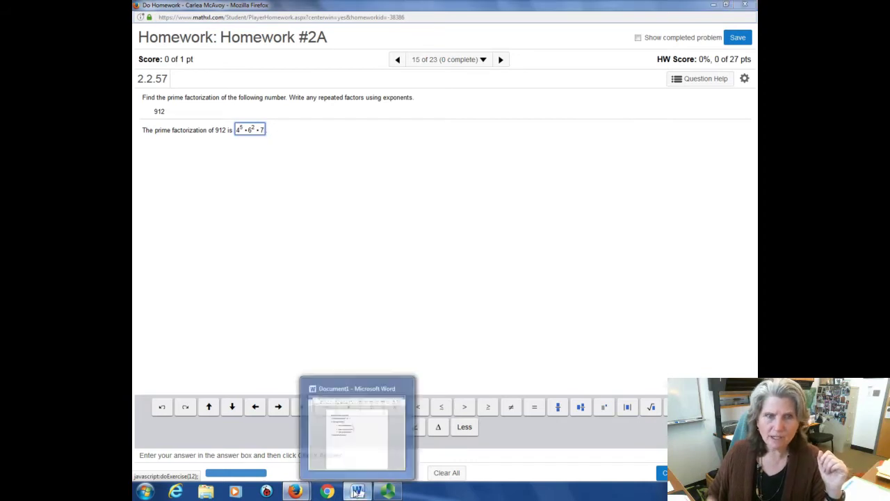
Review the 4/5 fraction example in Word, then clear the answer and collapse the math palette.
click(357, 491)
click(370, 171)
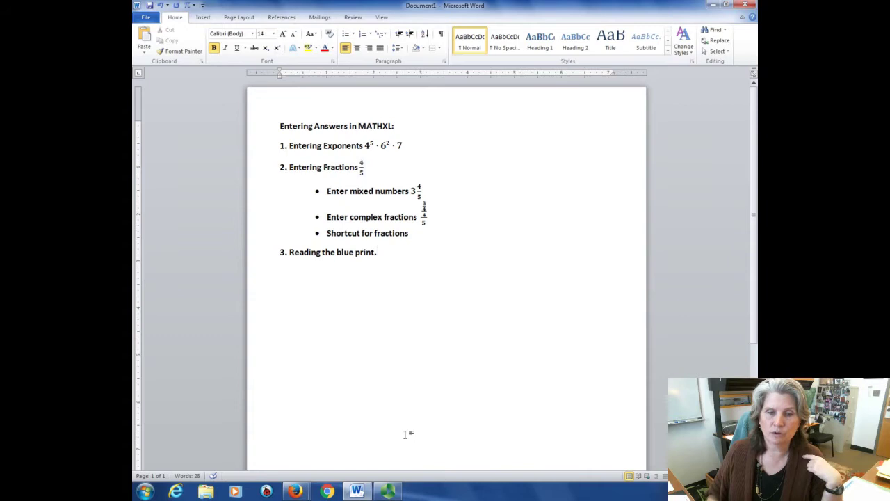
click(355, 493)
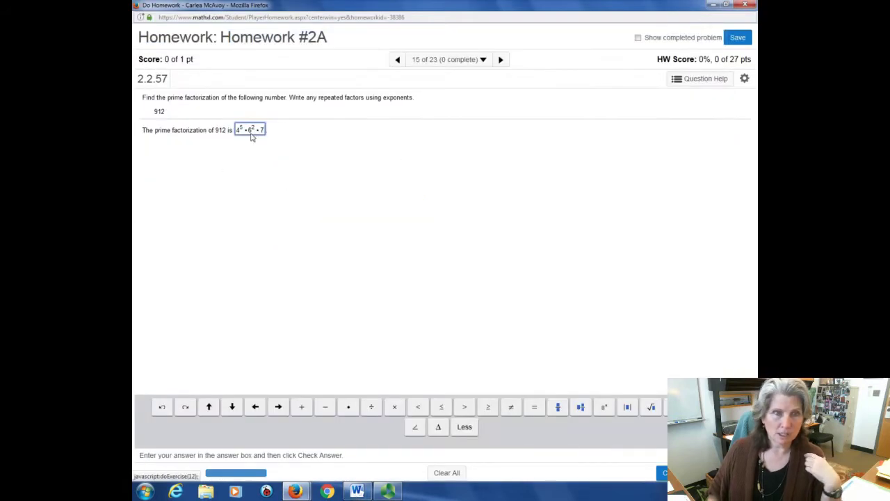
key(BackSpace)
key(BackSpace)
key(BackSpace)
key(BackSpace)
key(BackSpace)
key(BackSpace)
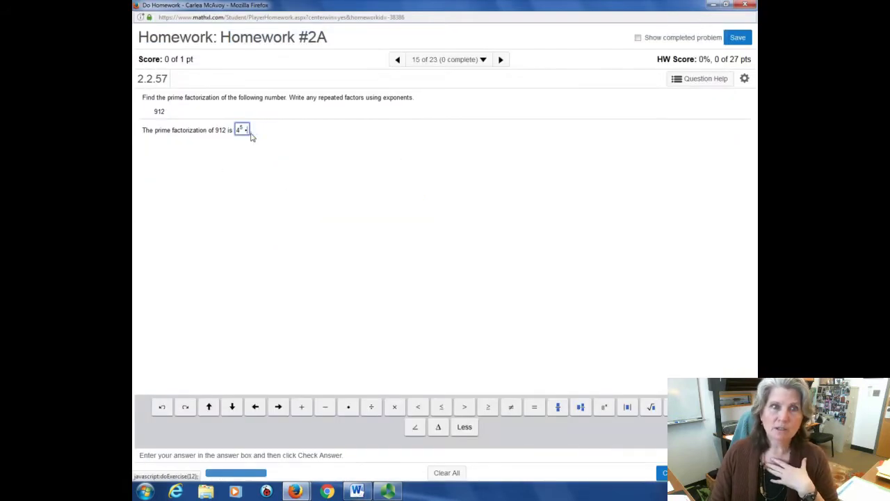
key(BackSpace)
key(BackSpace)
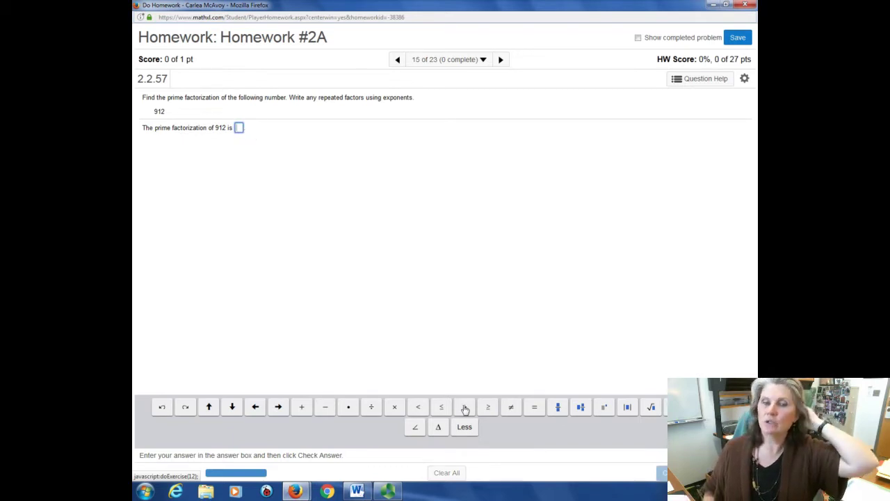
click(466, 428)
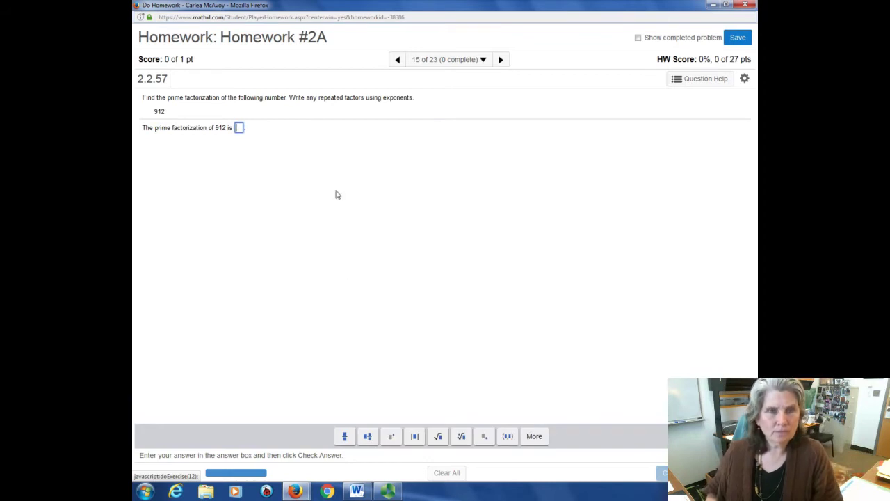
Enter 4 over 5 using the fraction template.
click(345, 437)
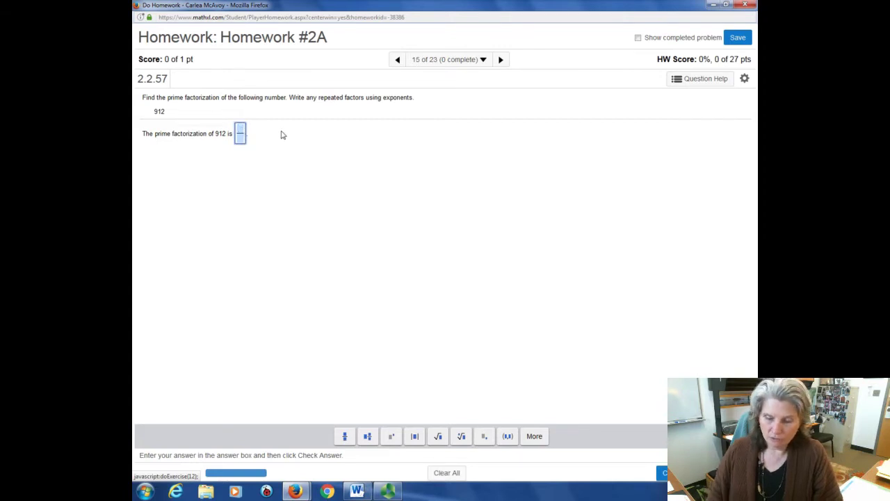
text(4)
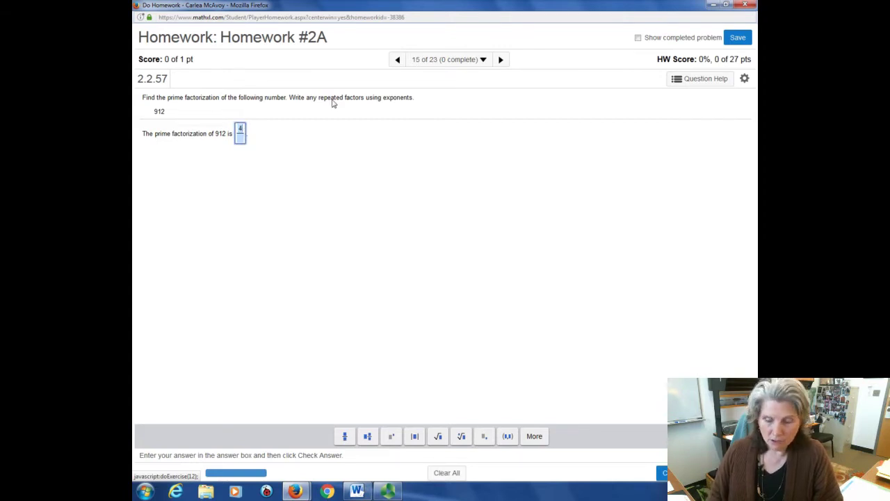
key(Down)
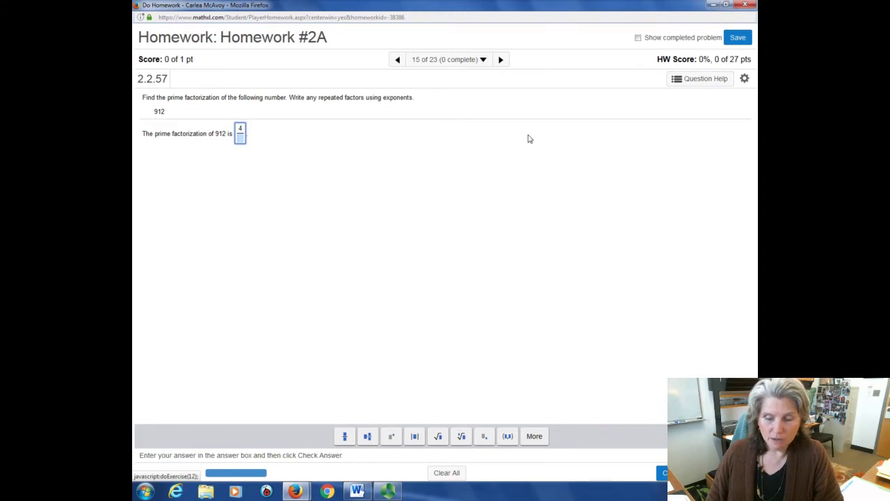
text(5)
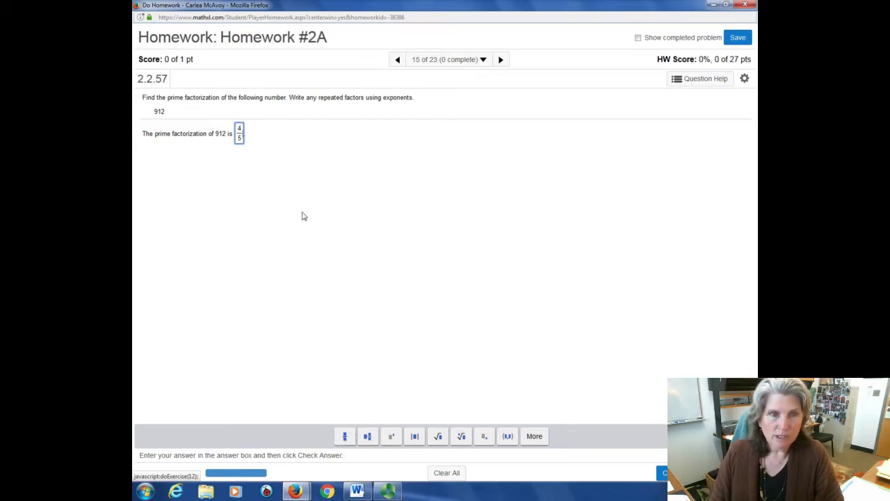
Swap the fraction for the mixed number 3 4/5 using the mixed-number template.
key(BackSpace)
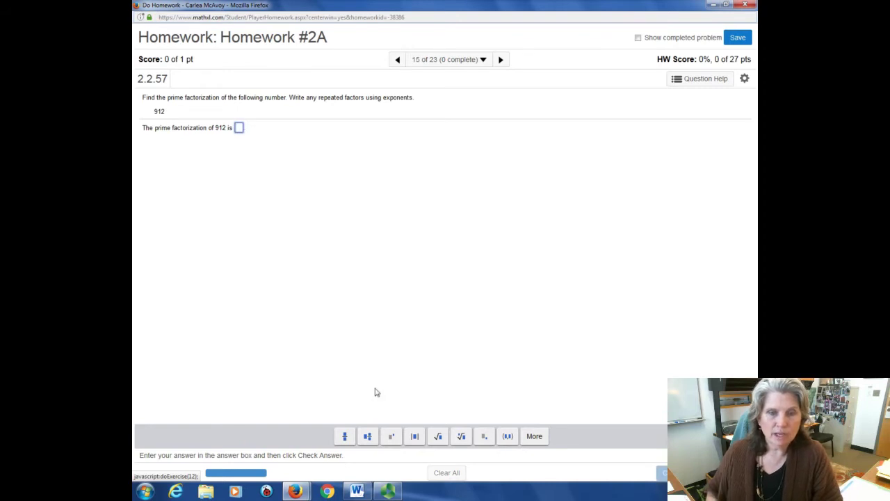
click(368, 437)
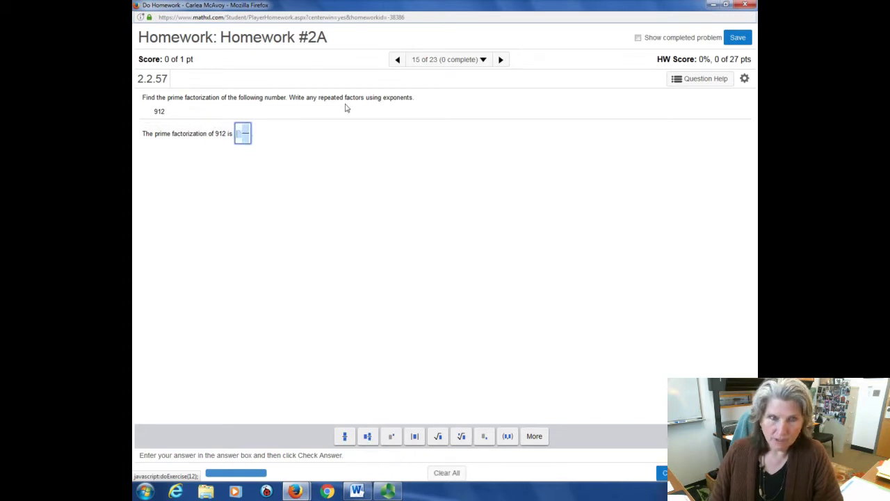
text(3)
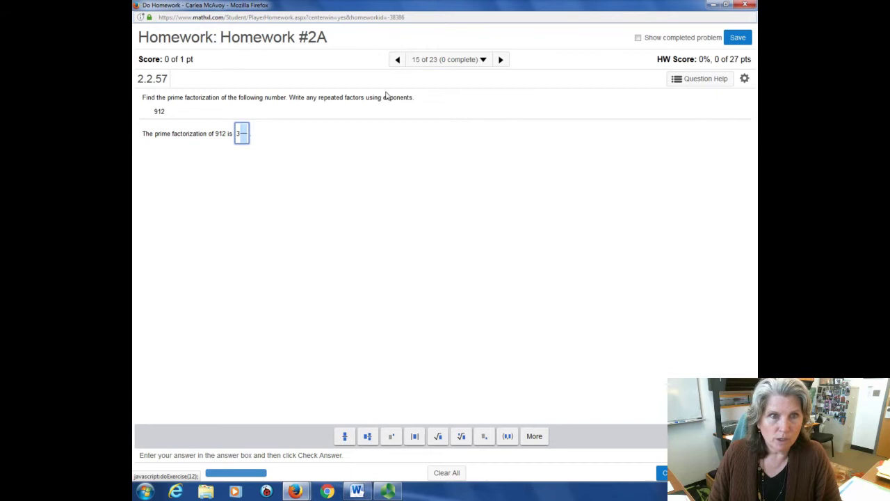
text(4)
key(Right)
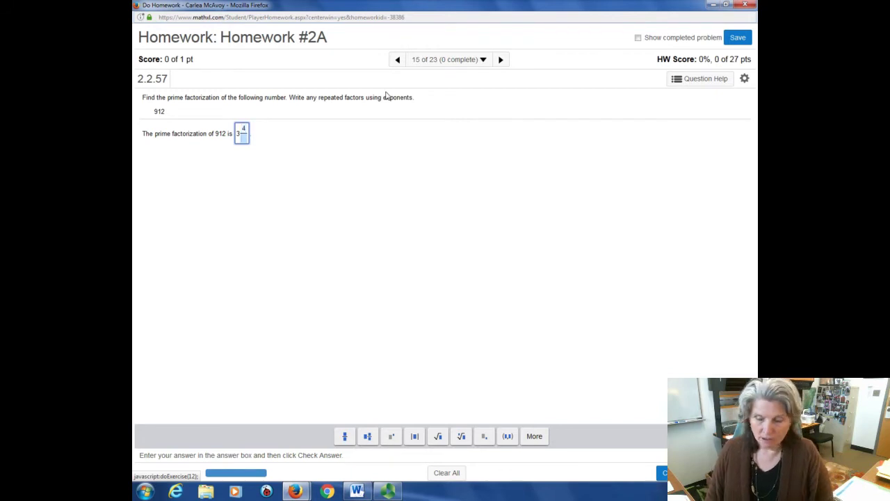
text(5)
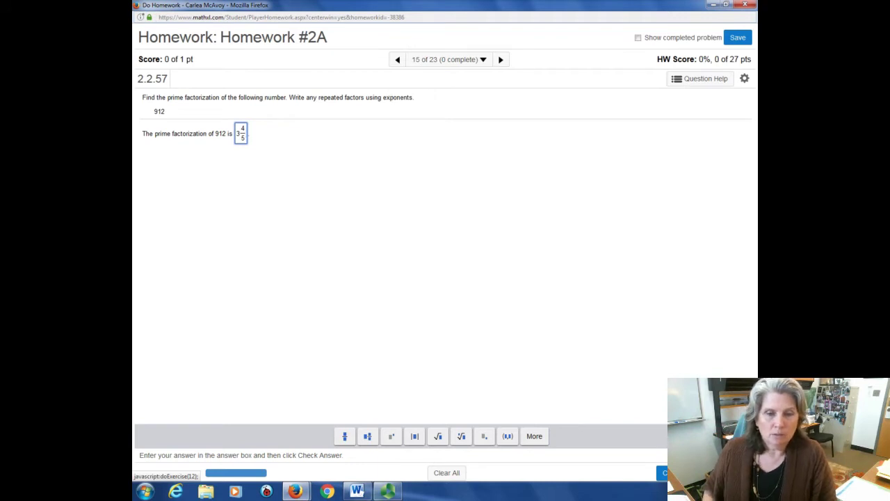
Glance at the Word notes, then delete the mixed number from the answer box.
click(356, 492)
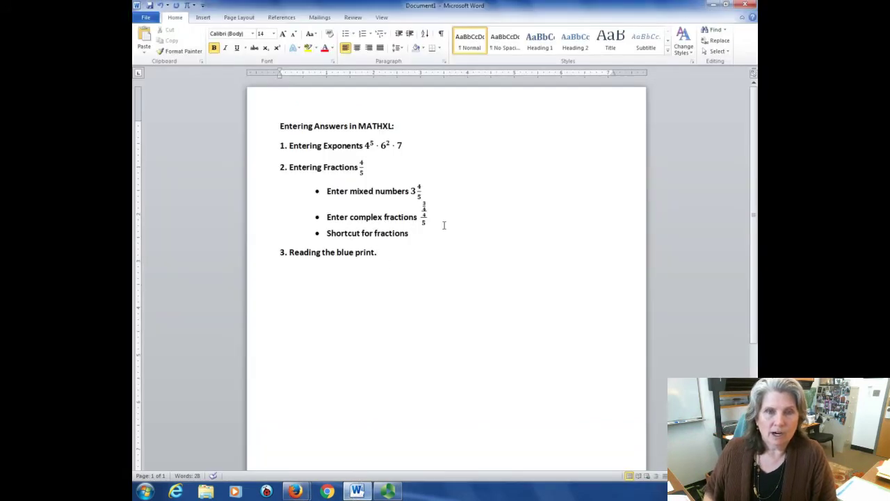
click(356, 492)
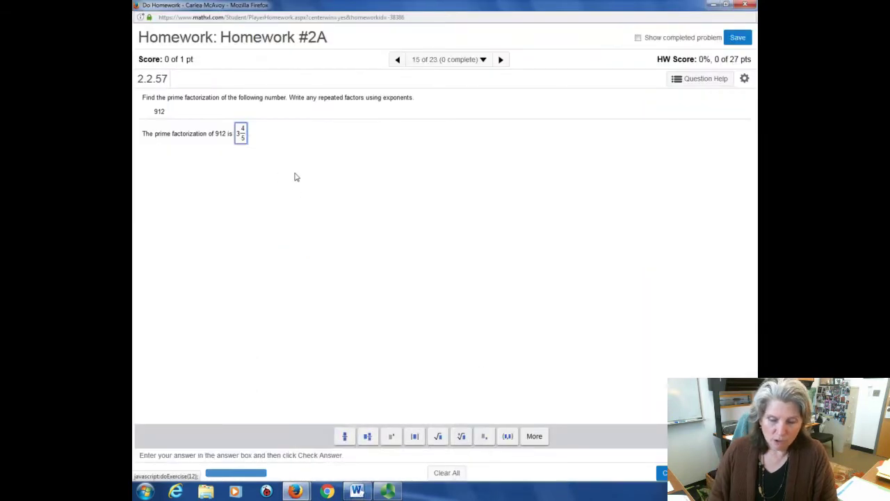
key(BackSpace)
key(BackSpace)
key(BackSpace)
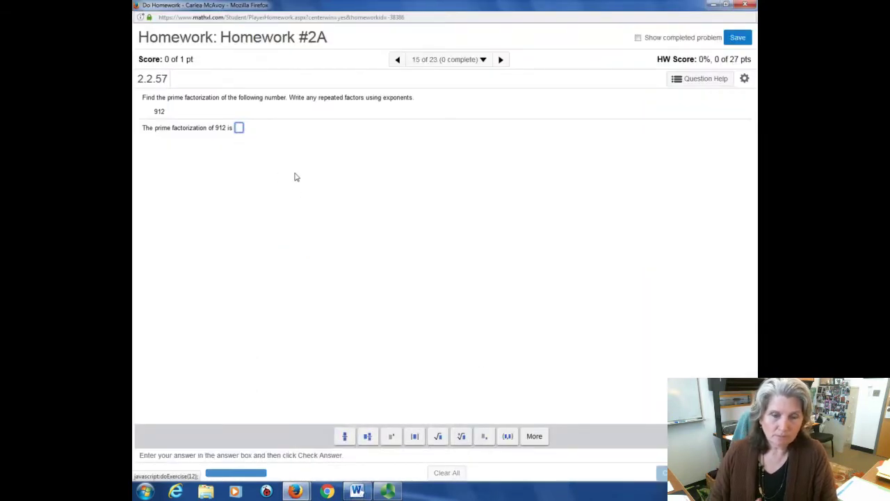
Nest a fraction in a fraction's numerator and fill it with 4 over 5.
click(346, 438)
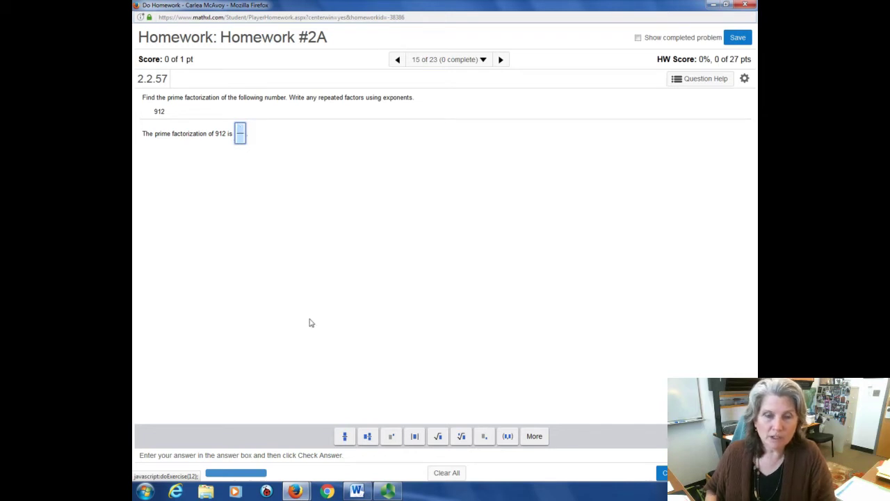
click(346, 437)
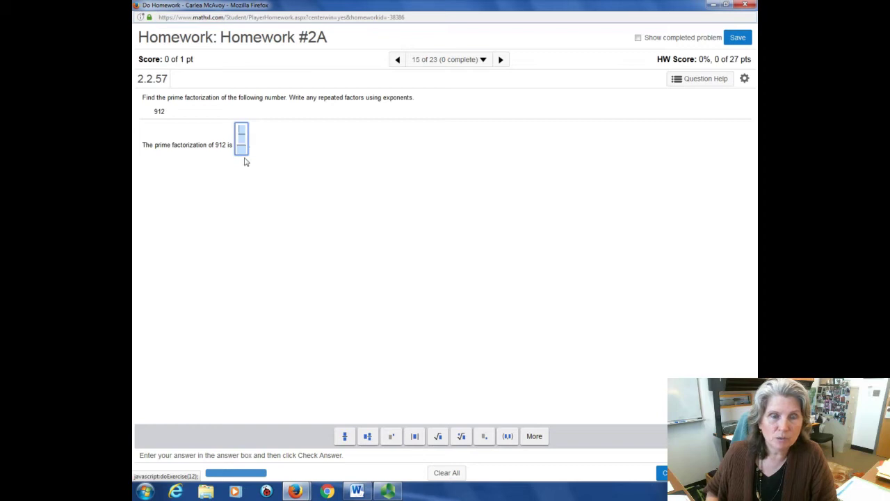
text(4)
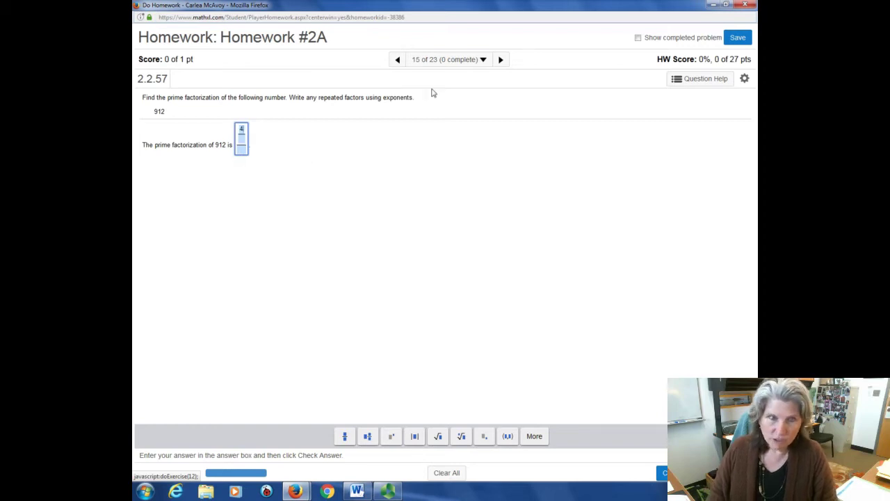
key(Down)
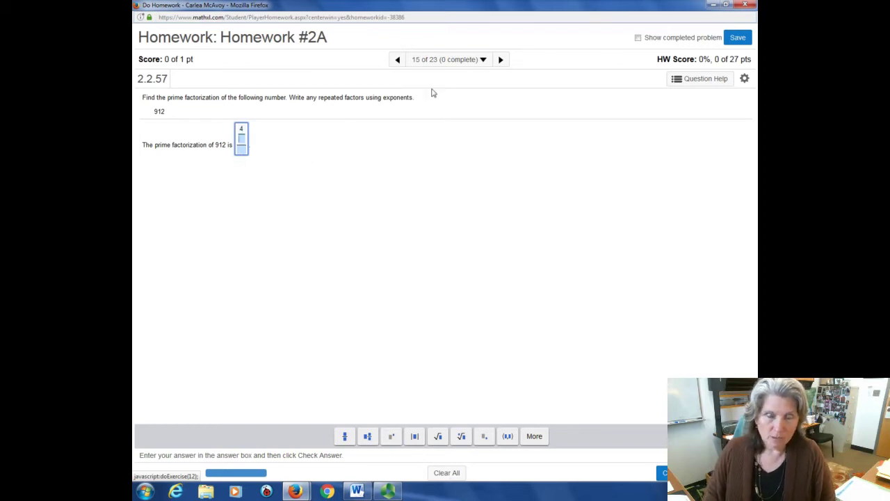
text(8)
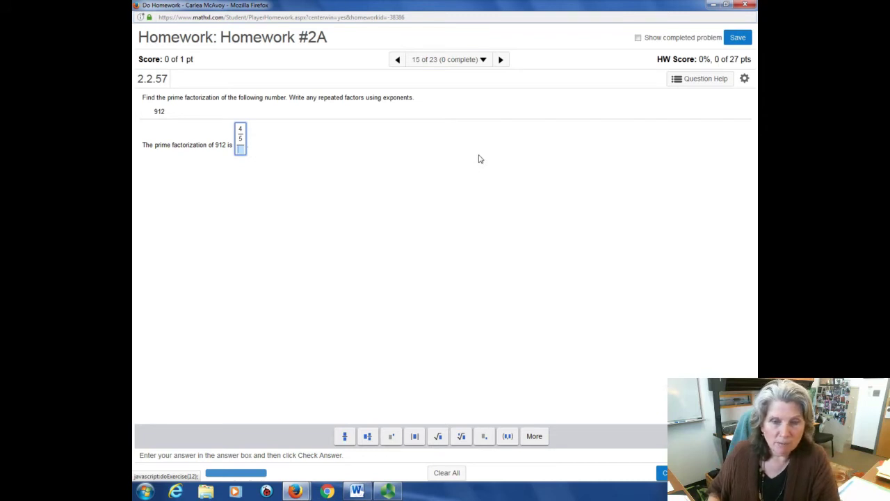
Put 2/3 in the denominator to complete 4/5 over 2/3, removing a stray 1.
click(346, 437)
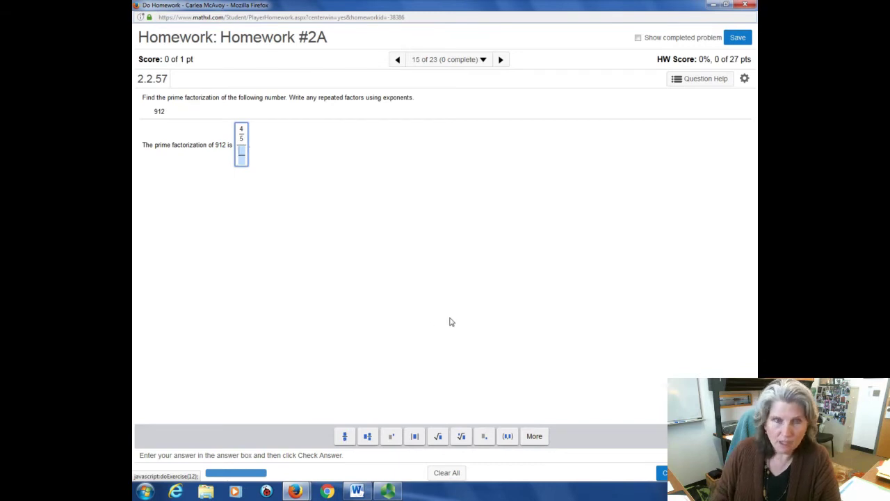
text(2)
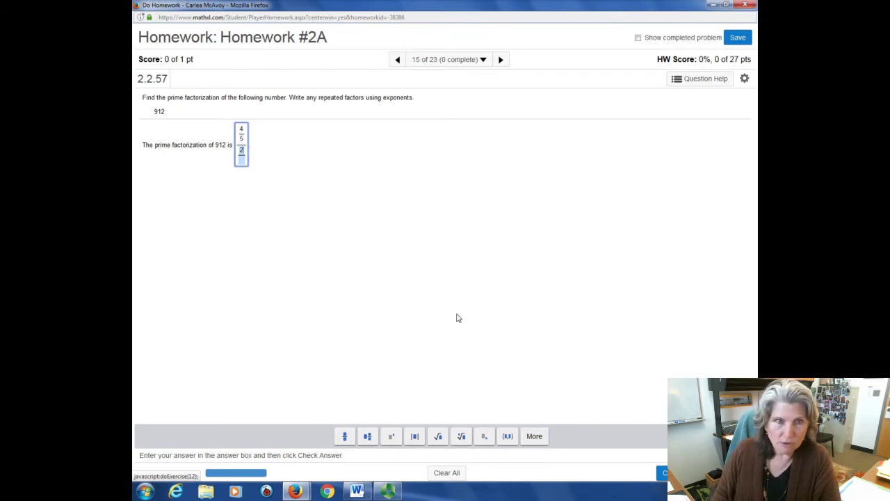
text(/3)
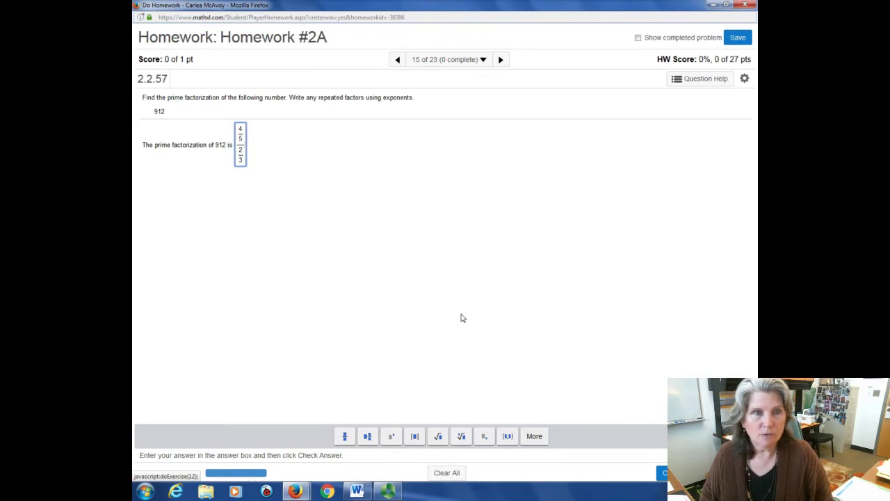
click(239, 148)
text(2)
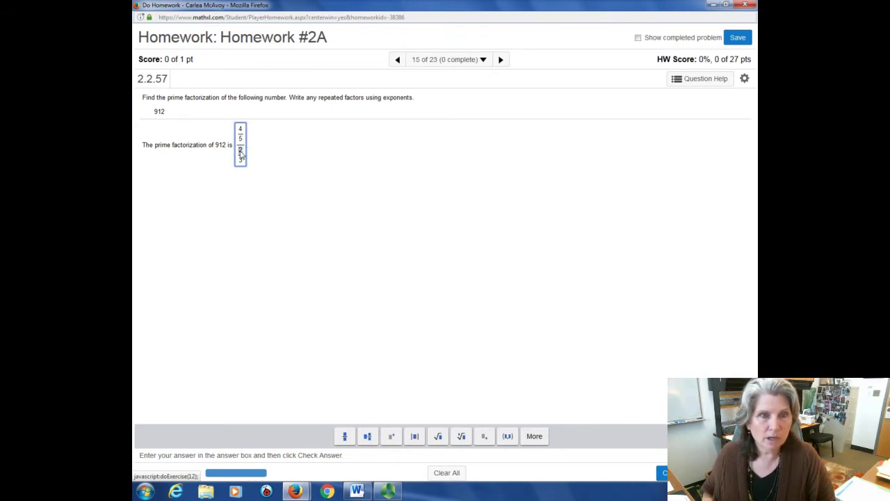
text(1)
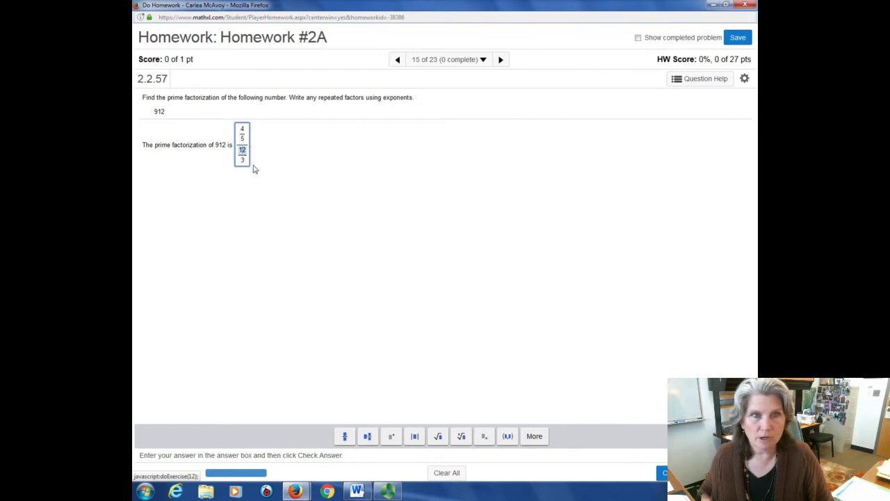
key(BackSpace)
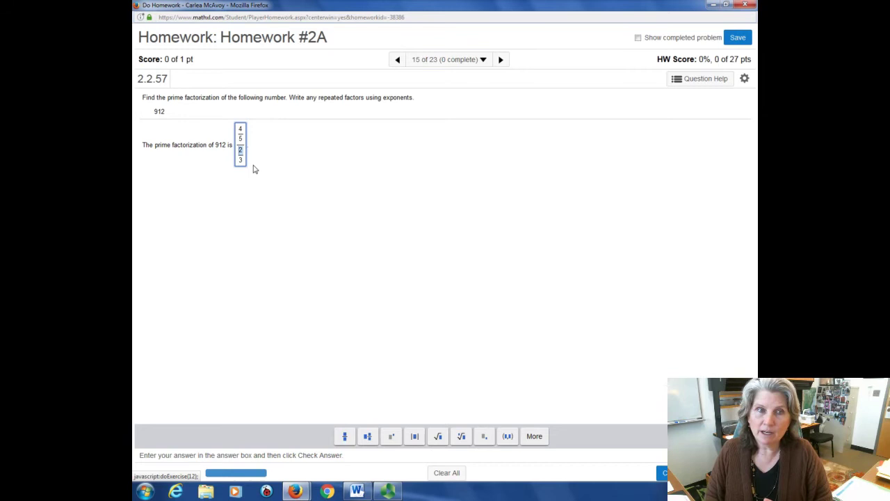
drag(241, 155, 245, 148)
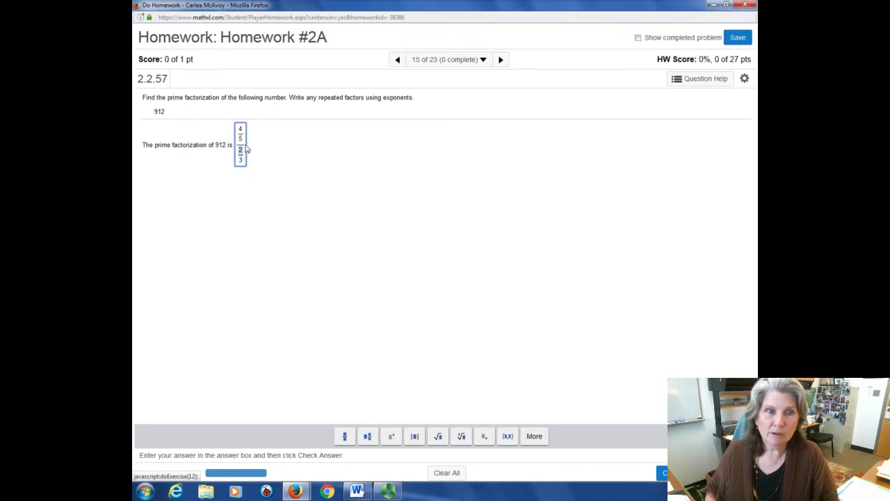
click(245, 149)
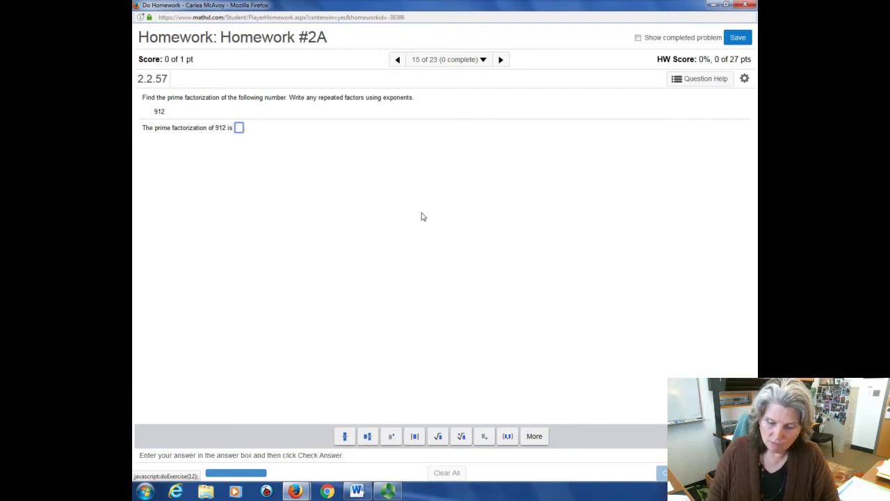
Practise keyboard entry: type and delete 4/5, then type 4^4 and remove an extra +5.
text(4)
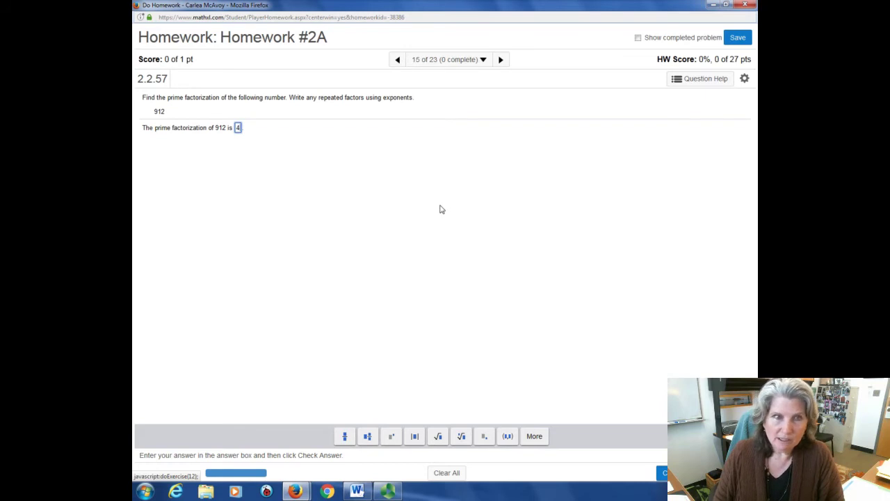
text(/)
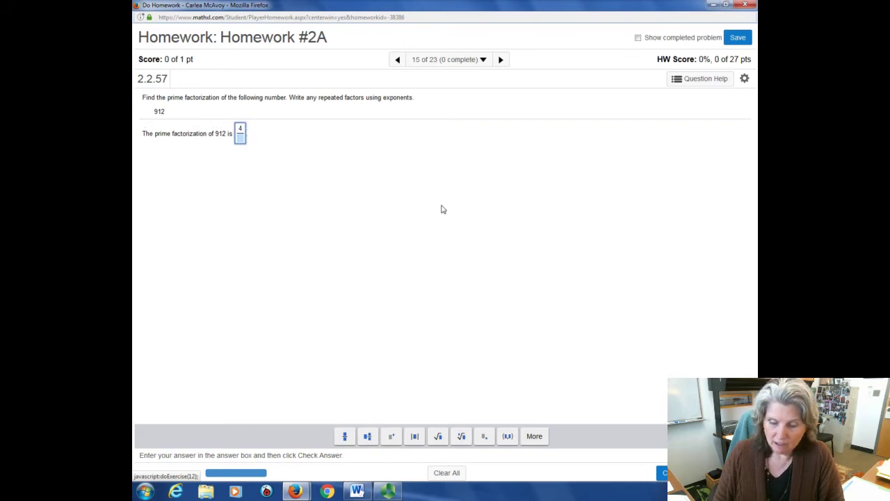
text(5)
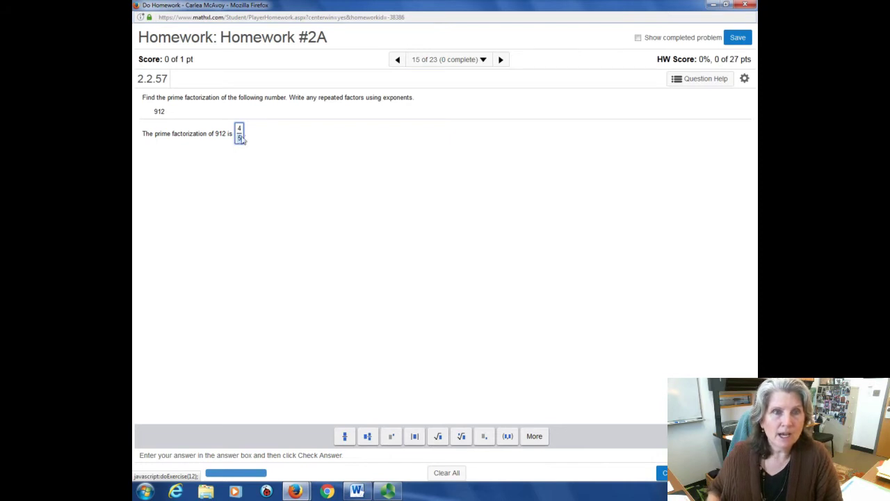
key(BackSpace)
key(BackSpace)
key(BackSpace)
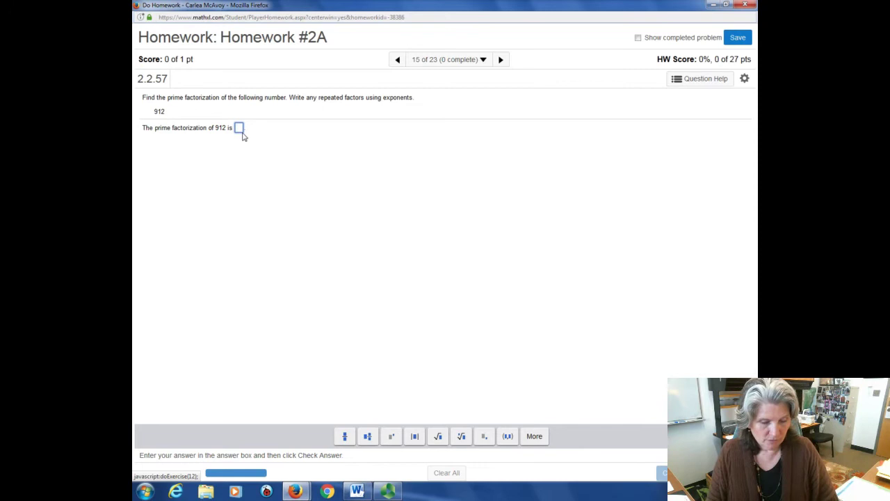
text(4)
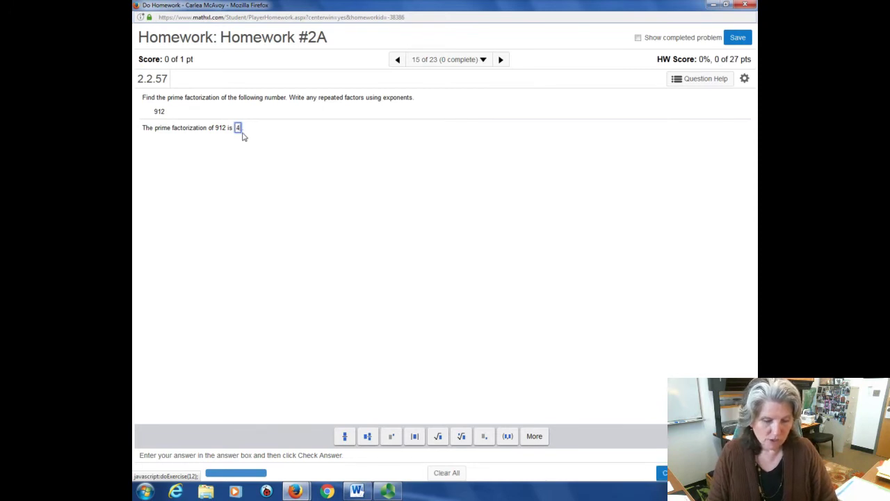
text(^)
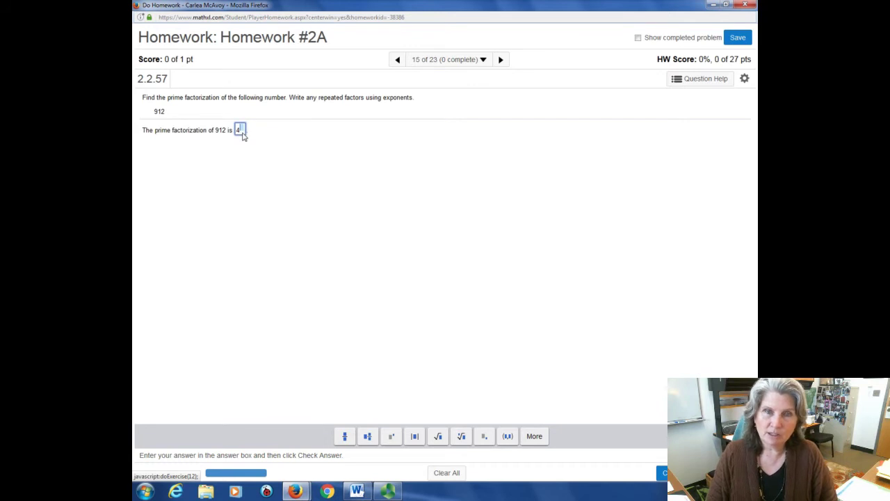
text(4)
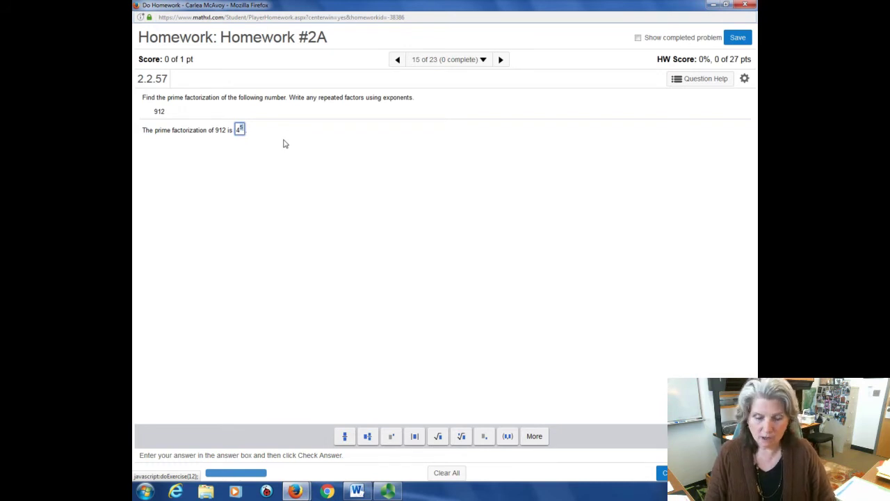
text(+5)
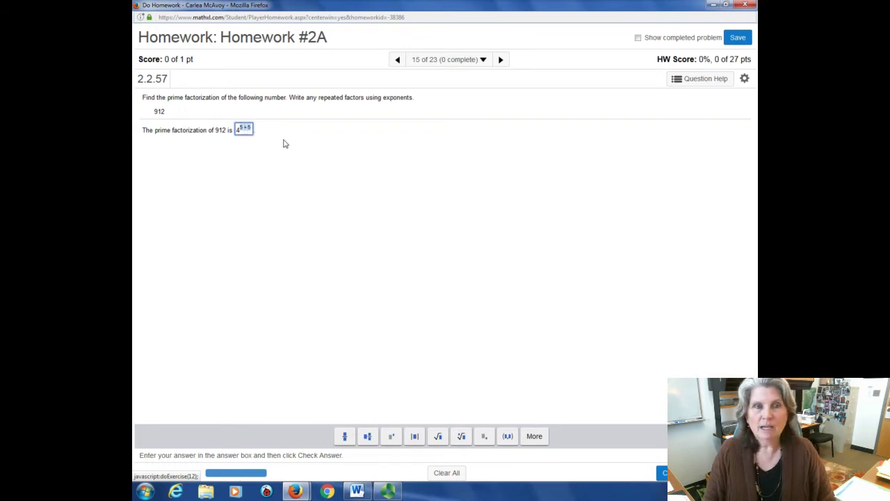
key(BackSpace)
key(BackSpace)
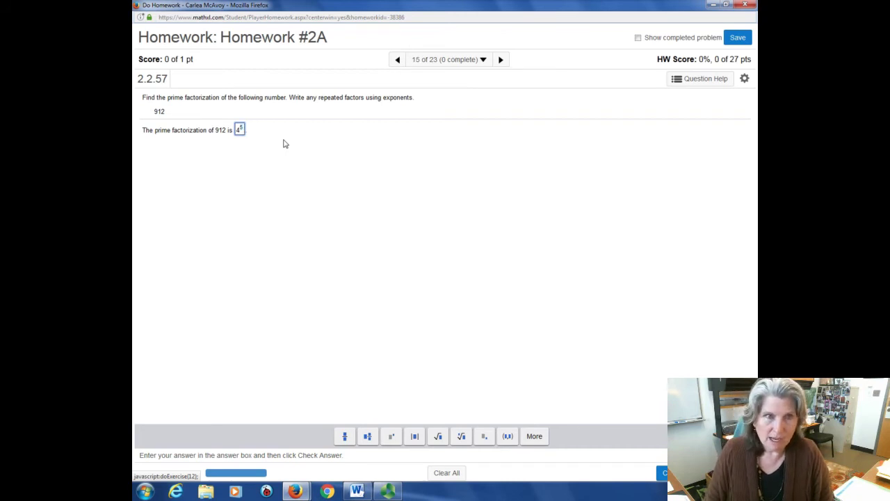
Add *5 on the baseline, clear the answer box, and return to the Word notes.
key(Right)
text(*)
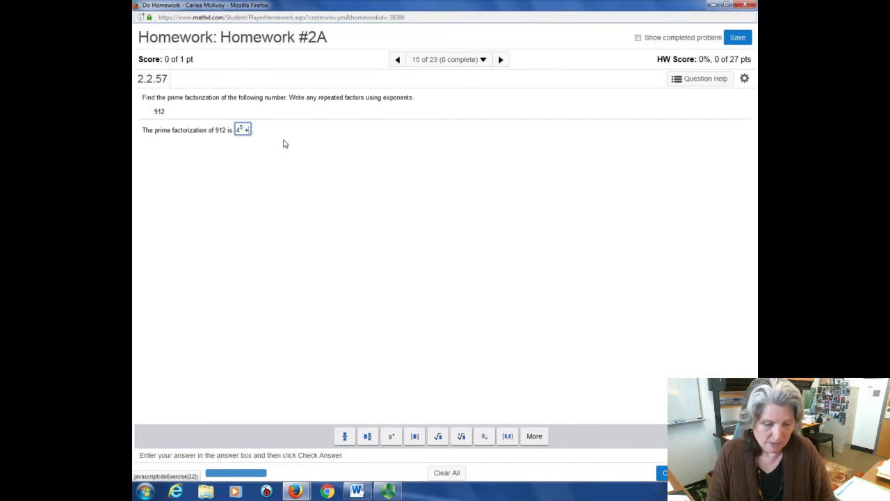
text(5)
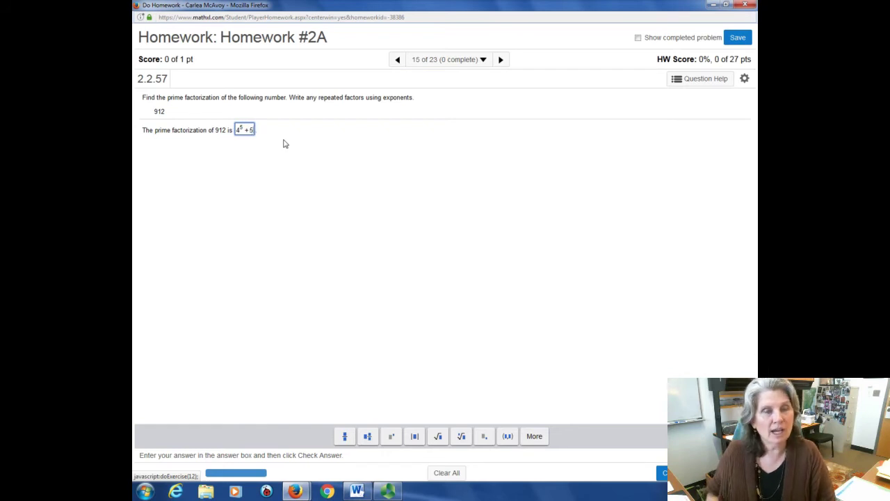
key(BackSpace)
key(BackSpace)
key(BackSpace)
key(BackSpace)
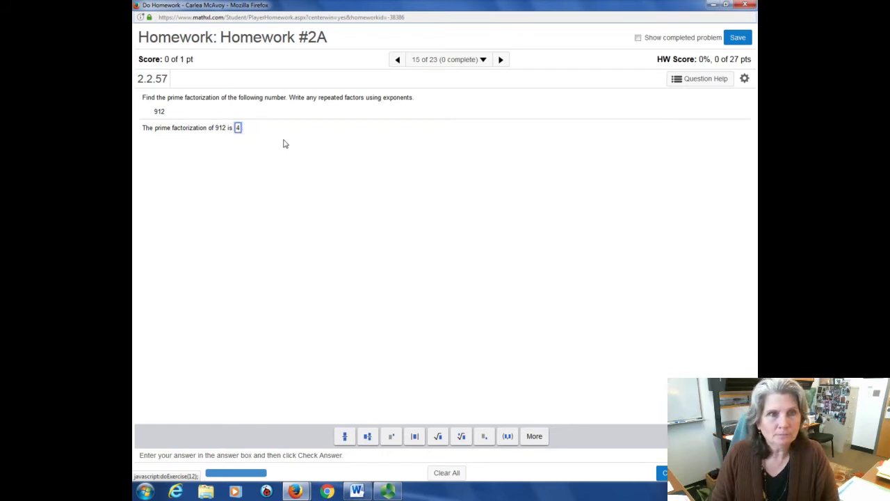
click(357, 491)
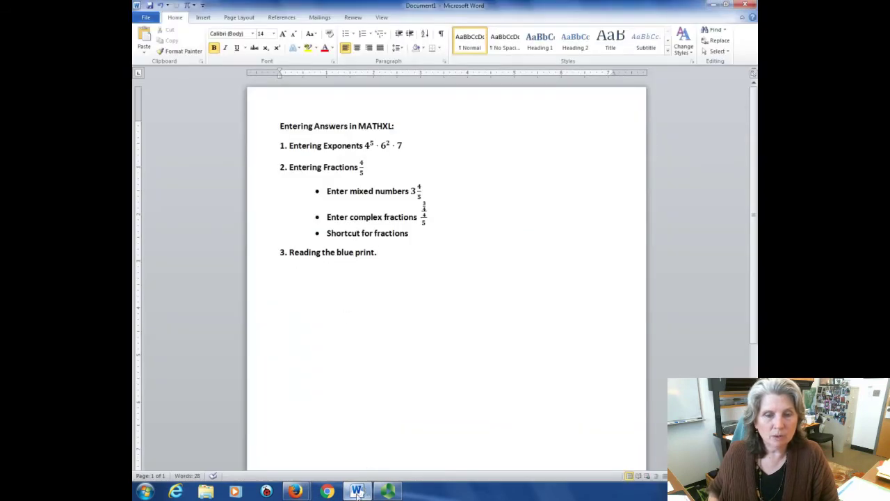
Leave the Word notes and load problem 2.2.75, the prime factorization of 468.
click(357, 492)
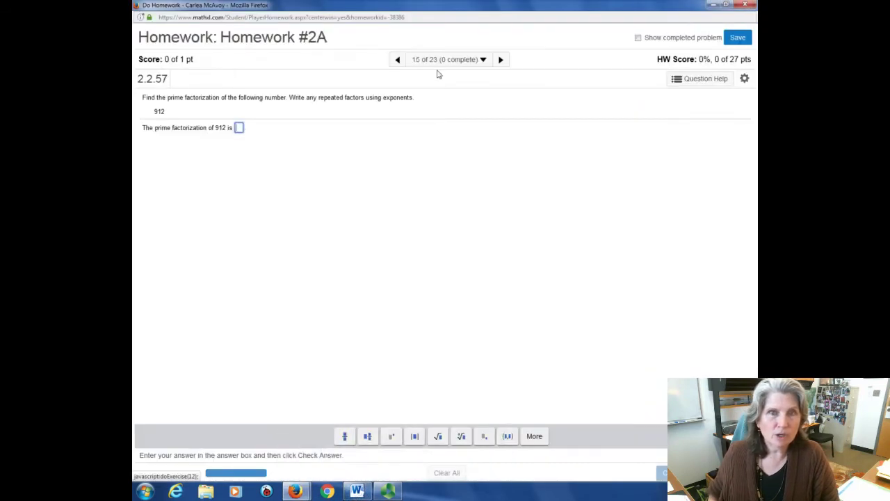
click(502, 62)
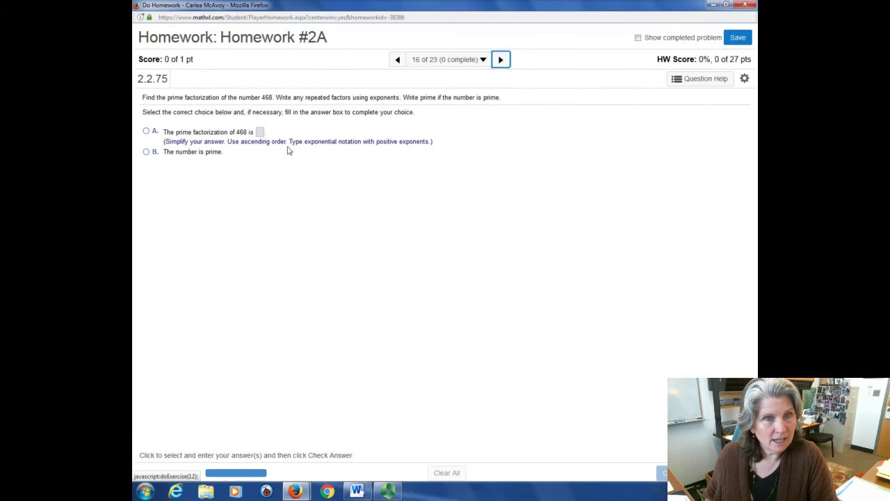
Start Help Me Solve This and enter 2 as 468's smallest prime factor.
click(703, 81)
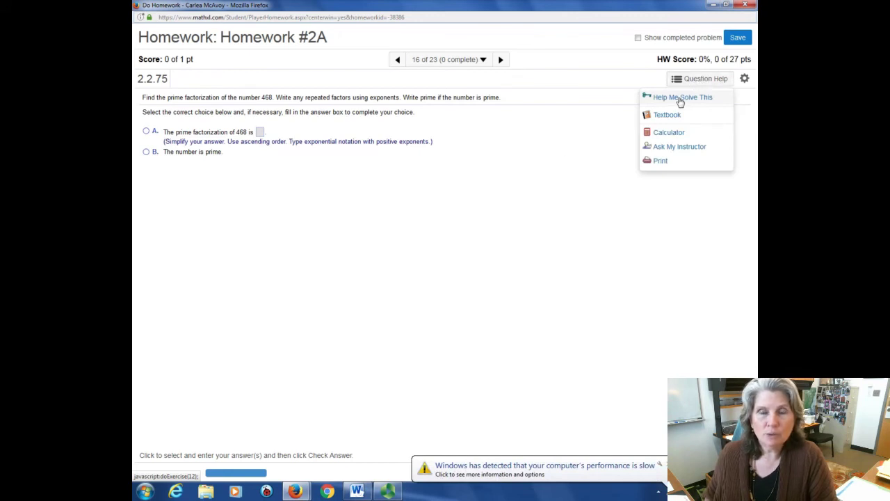
click(679, 98)
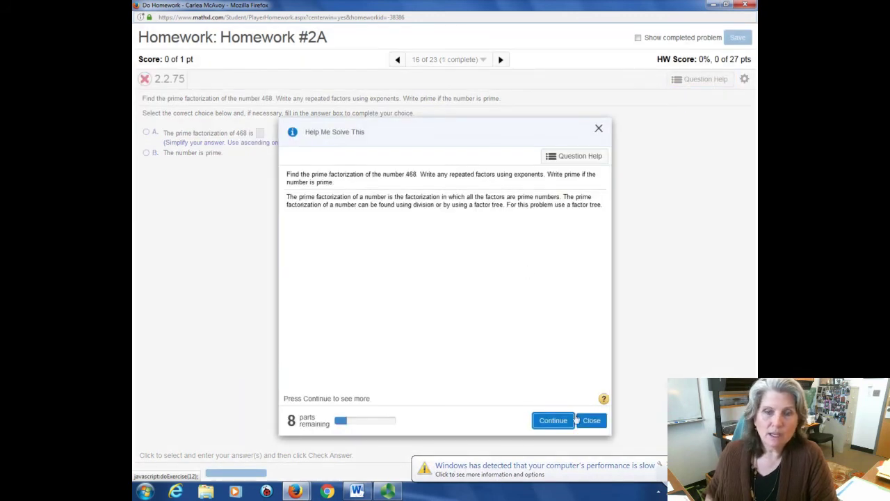
click(563, 422)
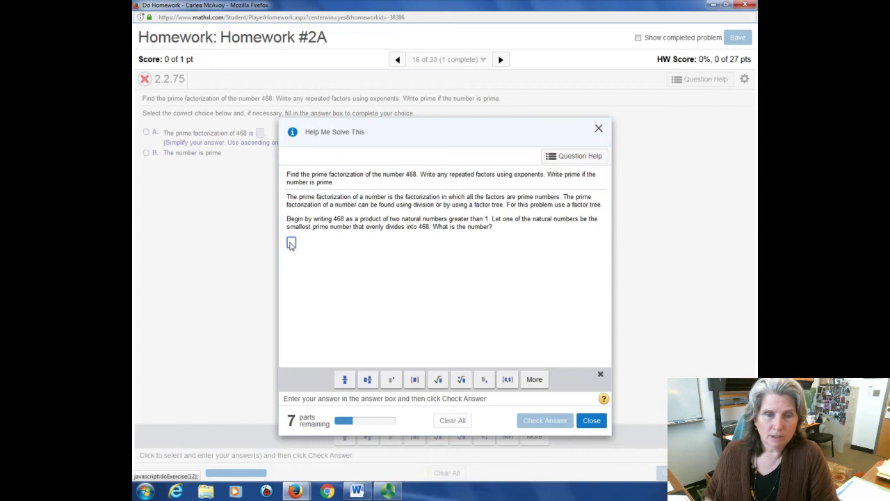
text(2)
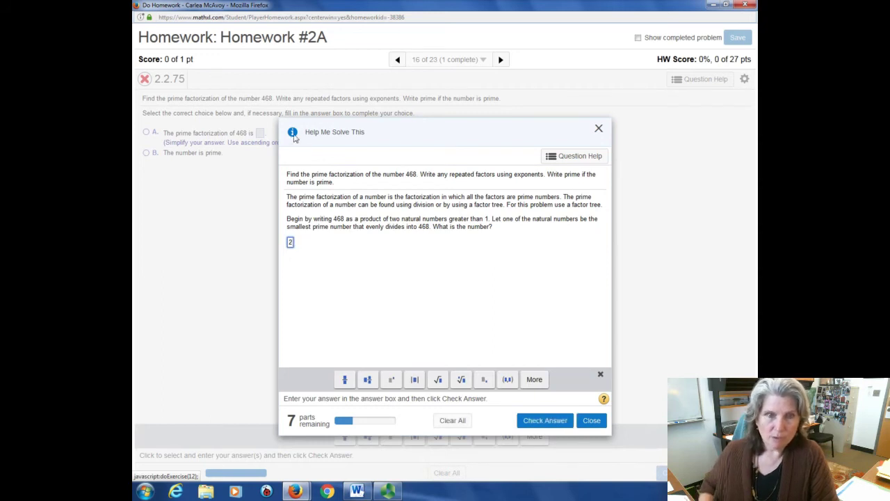
click(550, 428)
click(451, 290)
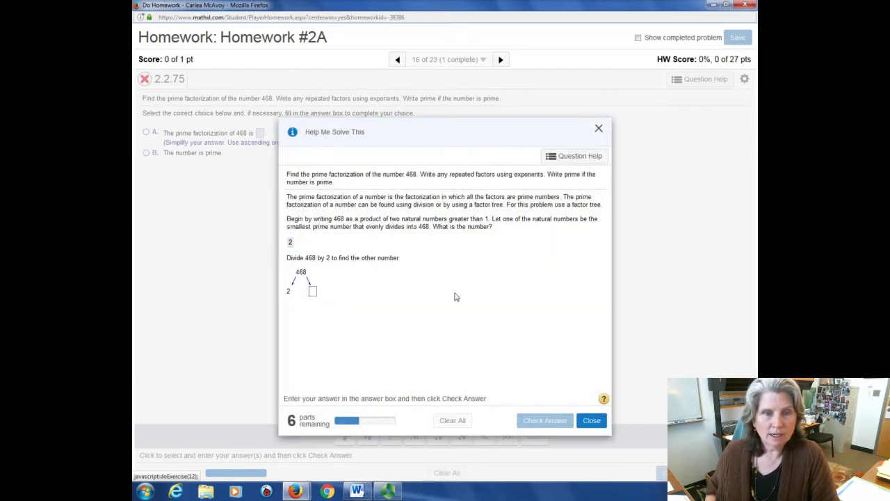
Enter 234 as the other factor of 468.
click(314, 292)
text(234)
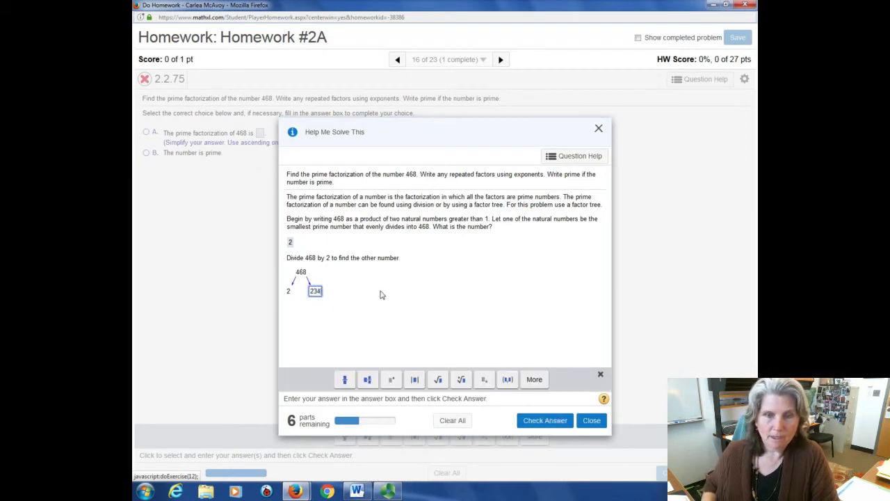
click(546, 420)
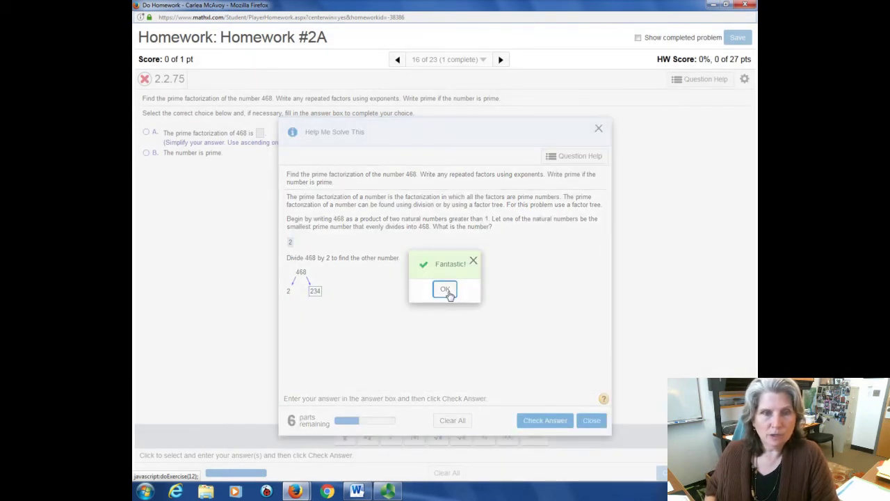
click(445, 290)
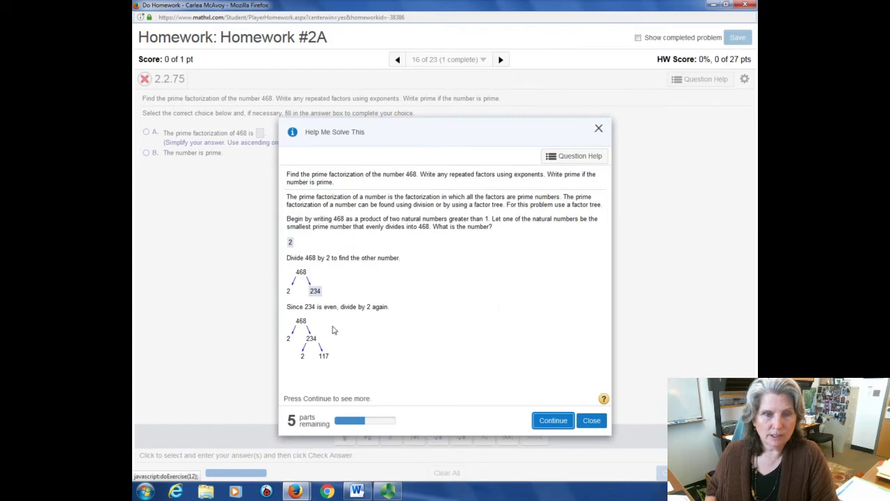
Answer that 117 is not prime.
click(554, 421)
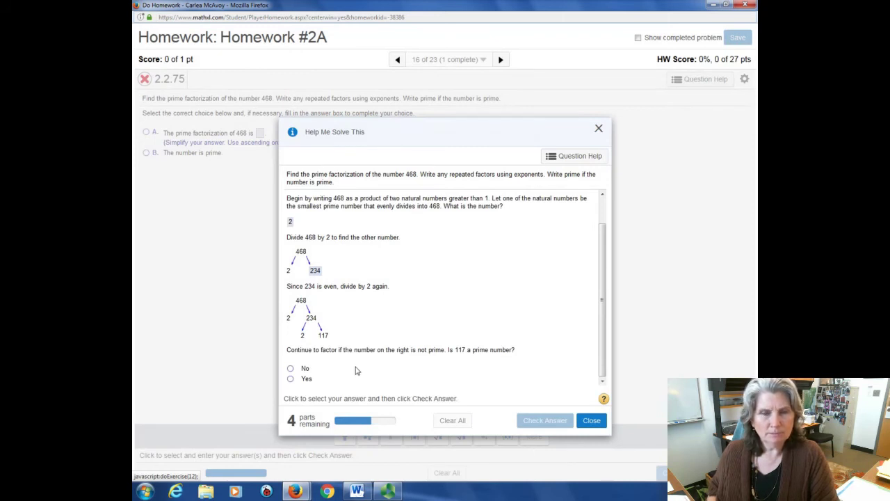
click(290, 370)
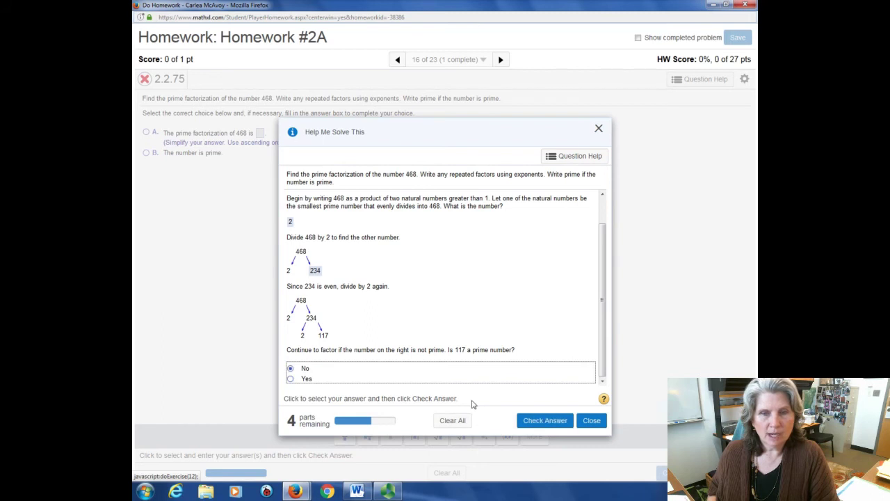
click(547, 421)
click(452, 289)
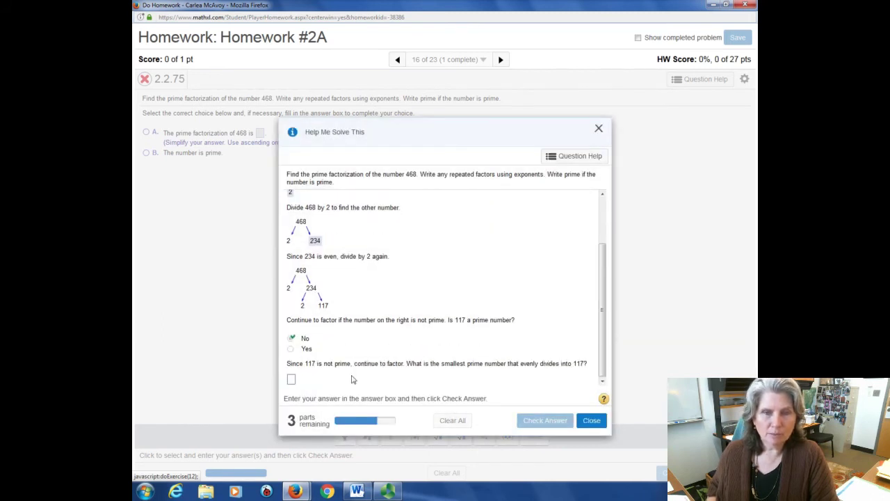
Enter 3 as 117's smallest prime divisor and 39 as its other factor.
click(295, 381)
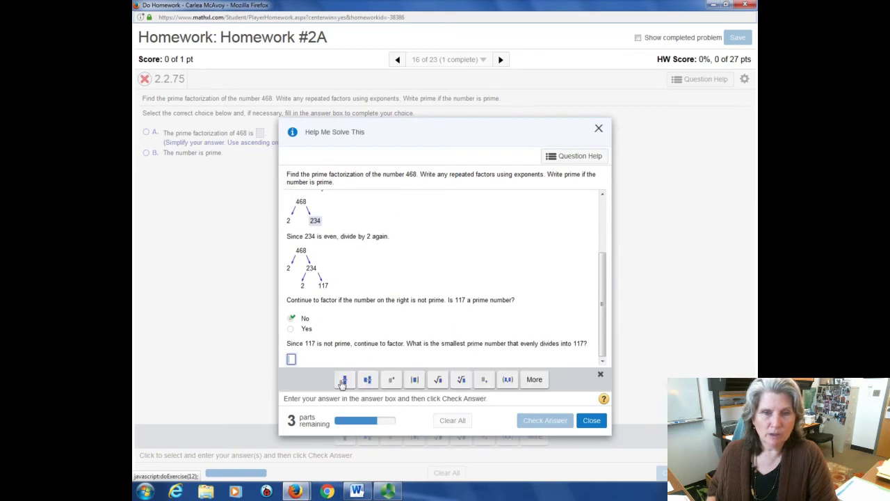
text(3)
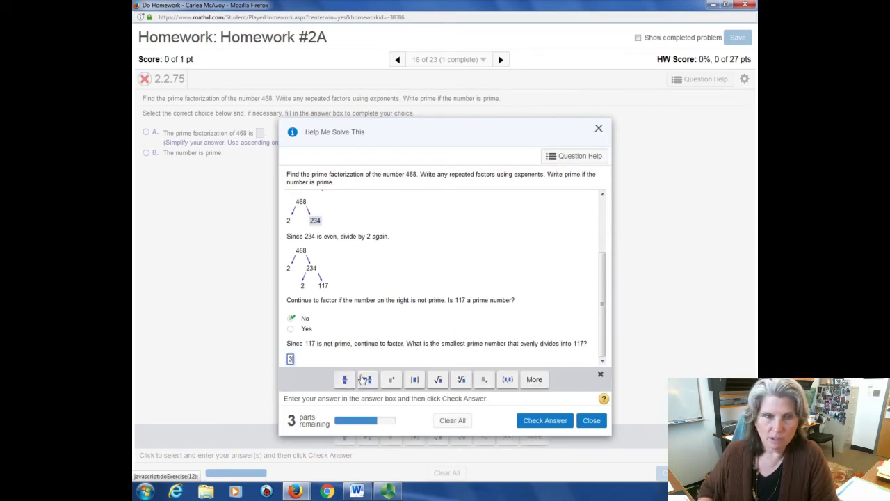
click(557, 421)
click(446, 289)
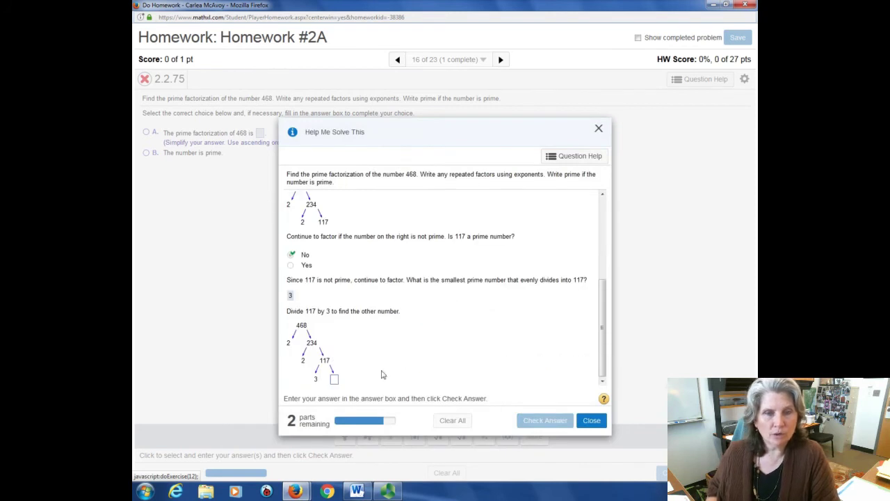
click(334, 379)
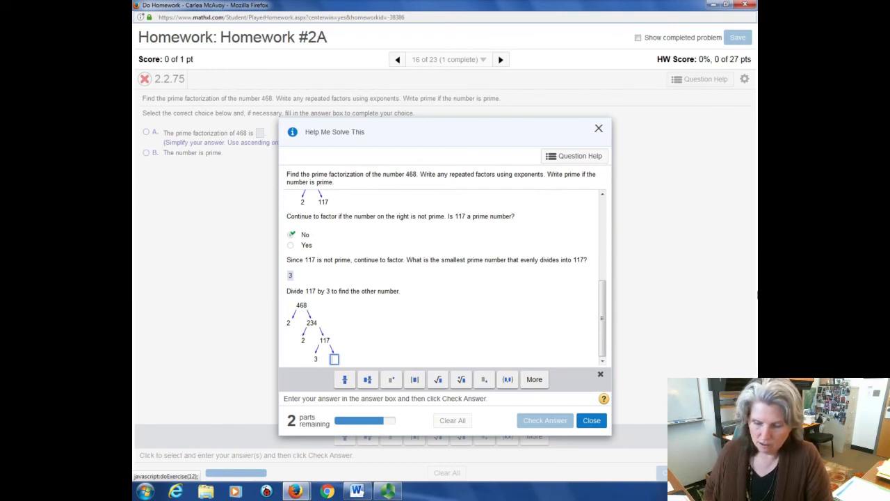
text(39)
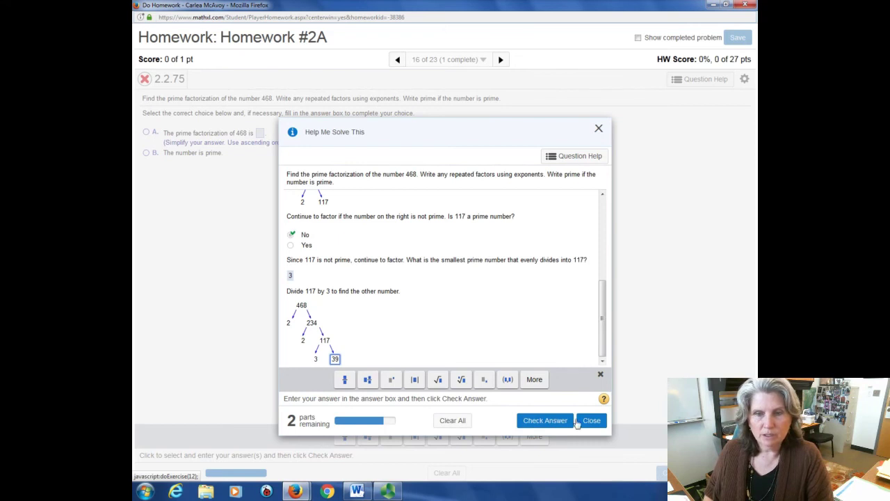
click(573, 422)
click(450, 292)
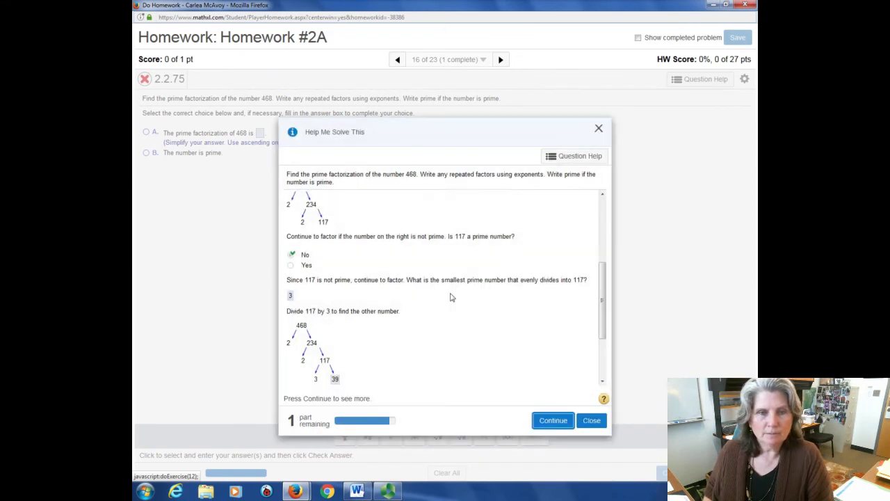
Begin the final factorization with 2² followed by a multiplication dot.
click(557, 423)
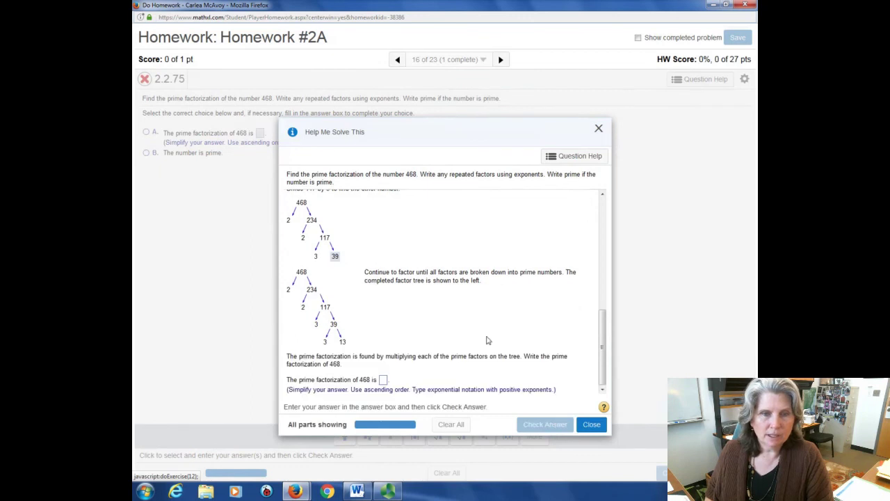
click(385, 379)
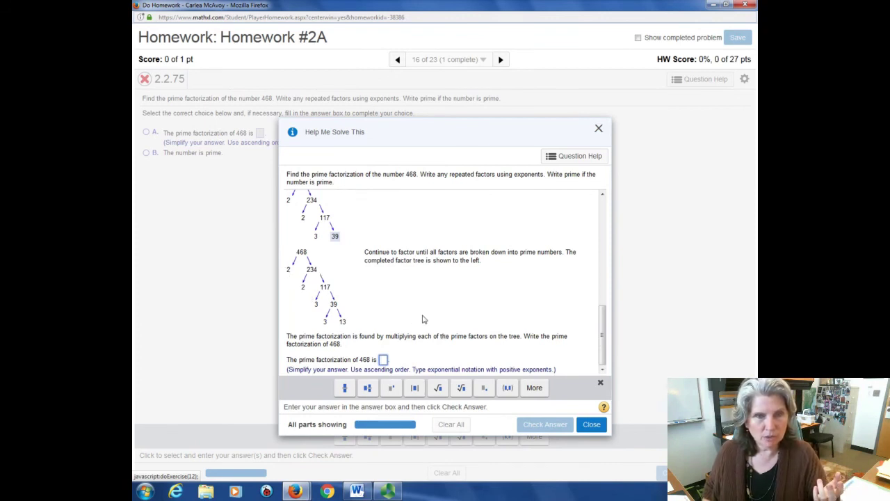
text(2)
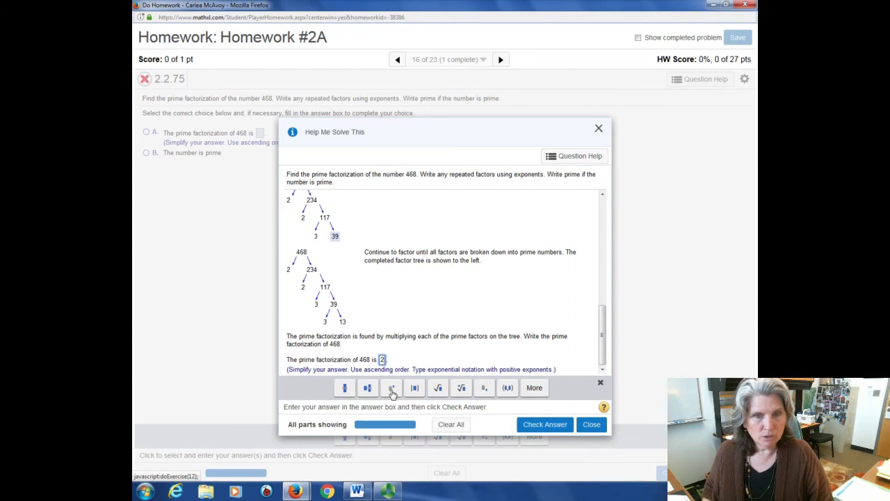
click(392, 394)
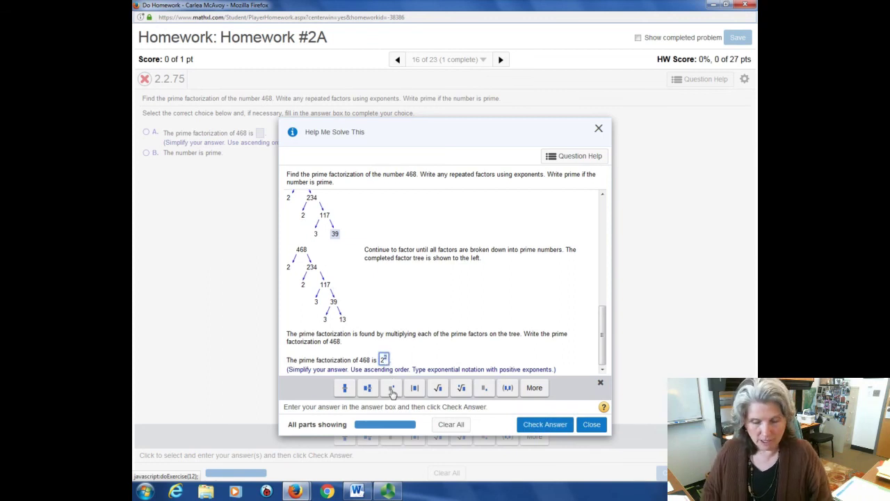
text(2)
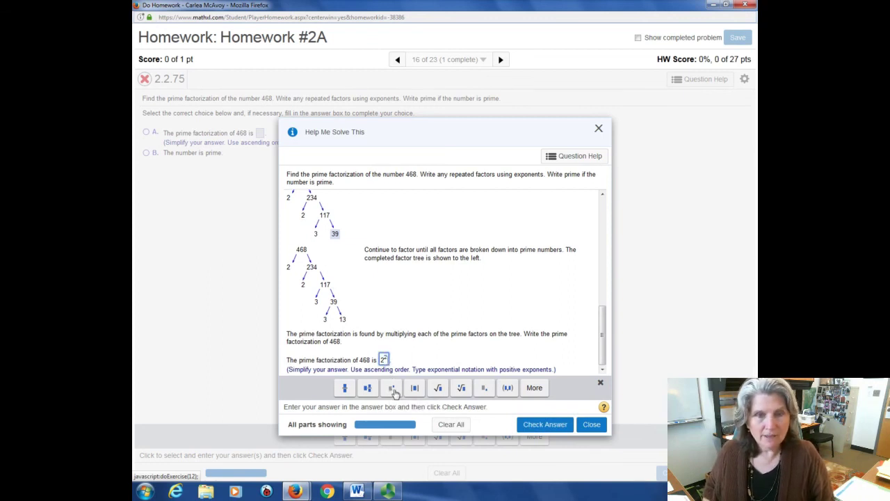
click(534, 388)
click(489, 340)
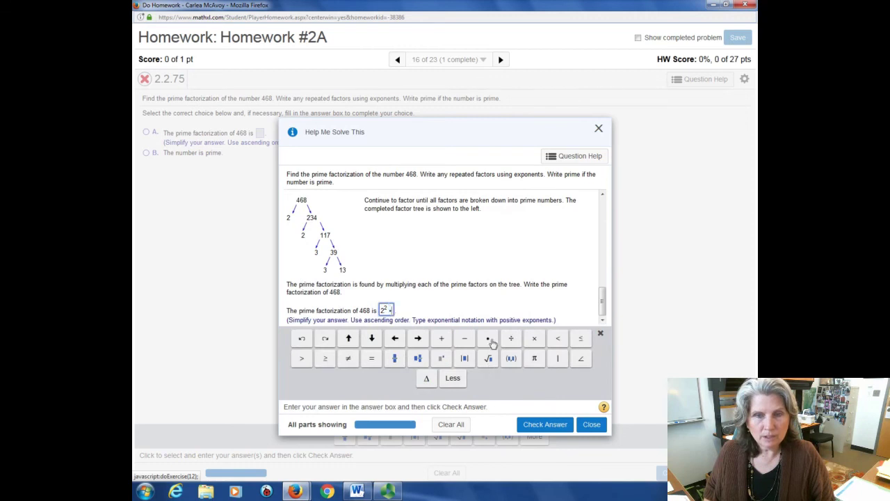
click(456, 380)
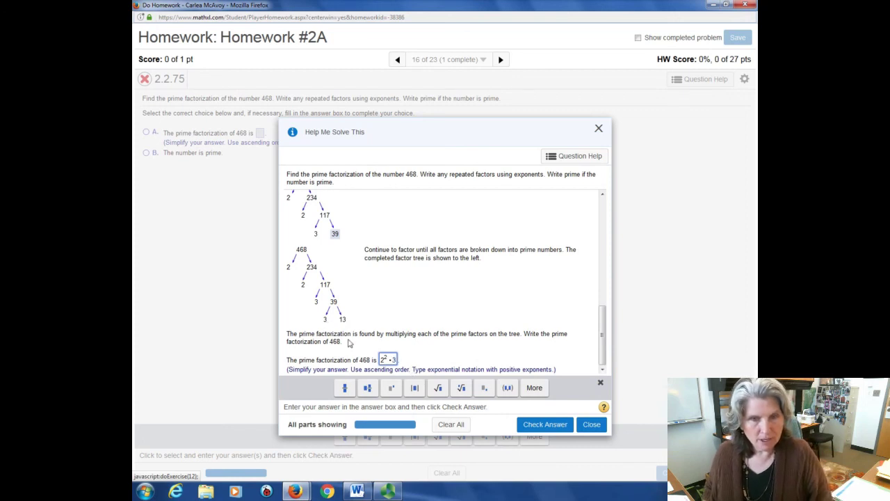
Complete the factorization as 2²·3²·13 and submit it for checking.
click(391, 387)
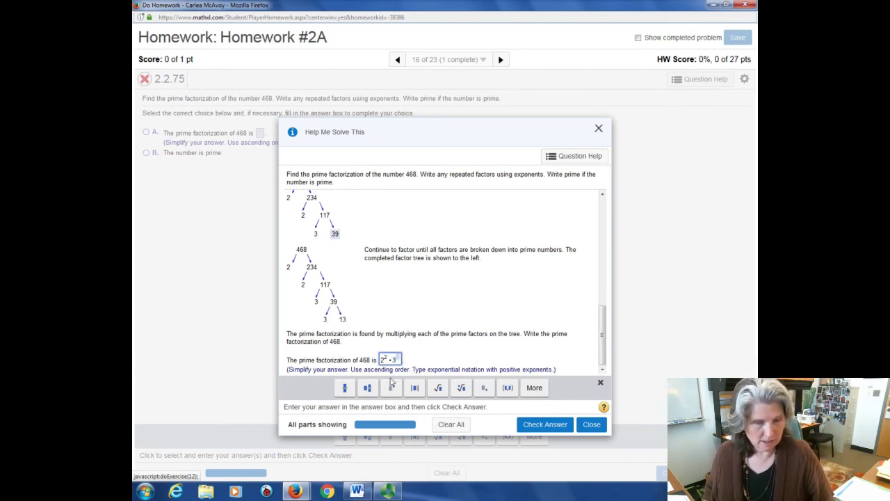
text(2)
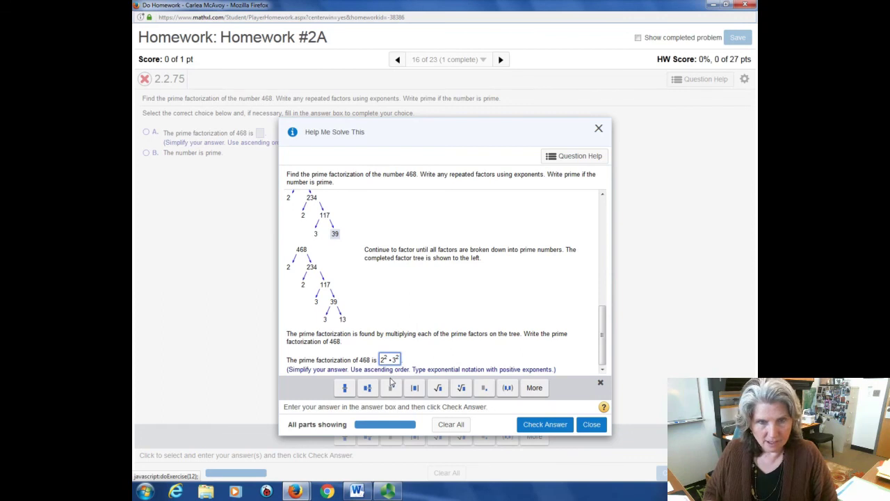
click(534, 388)
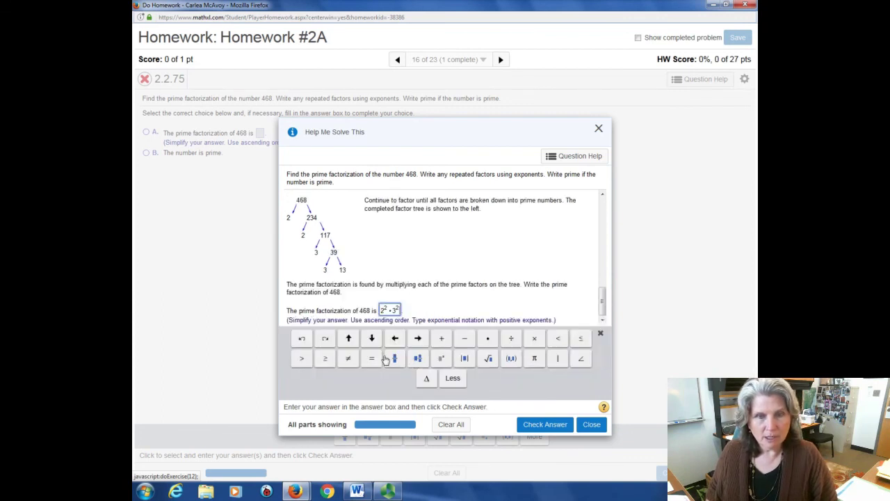
click(489, 343)
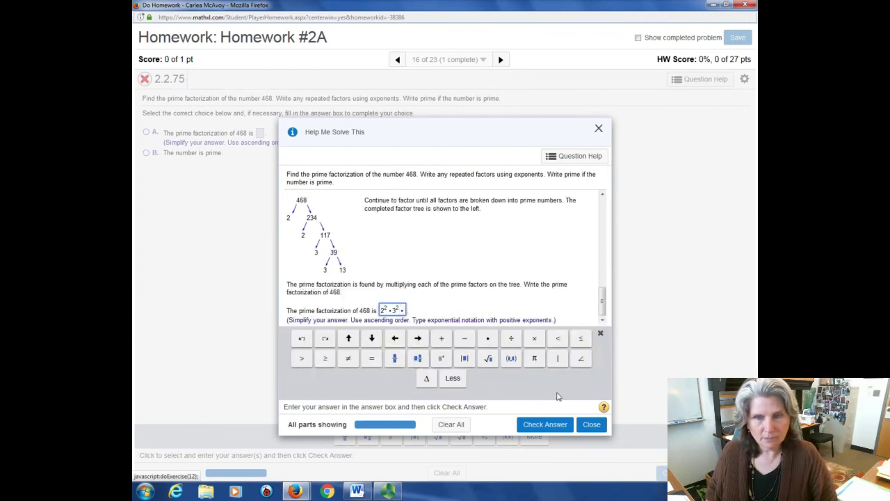
click(454, 379)
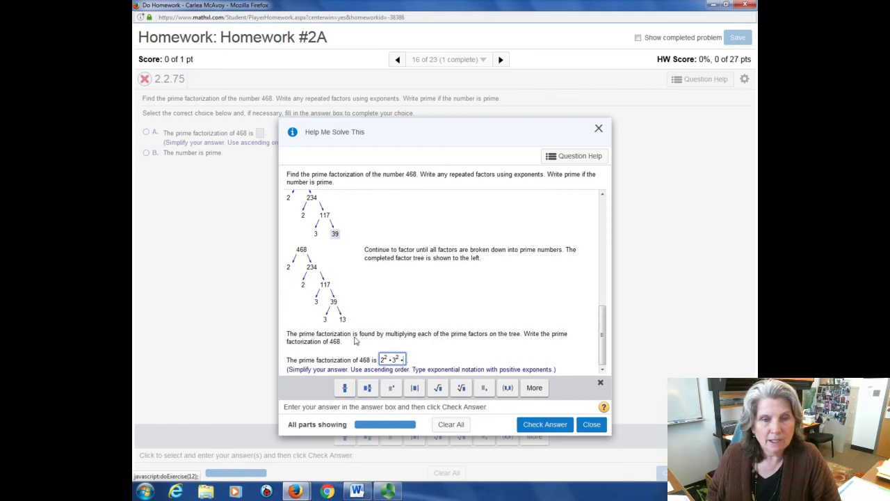
text(13)
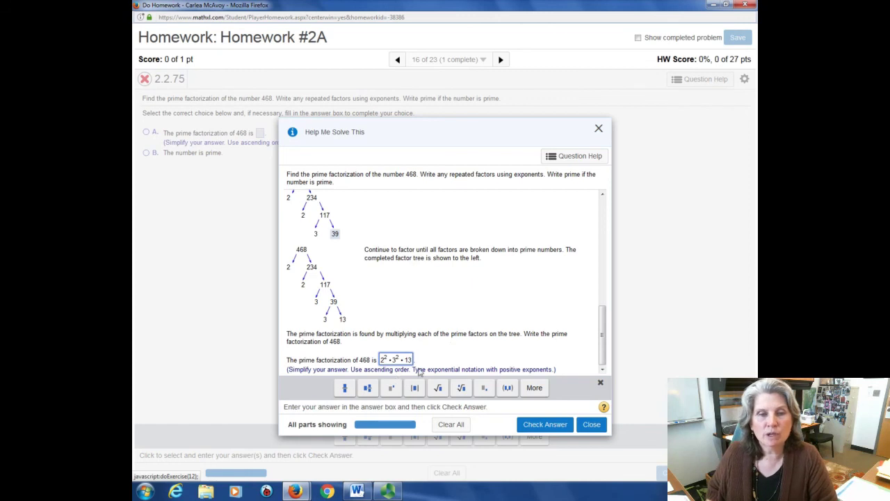
click(546, 425)
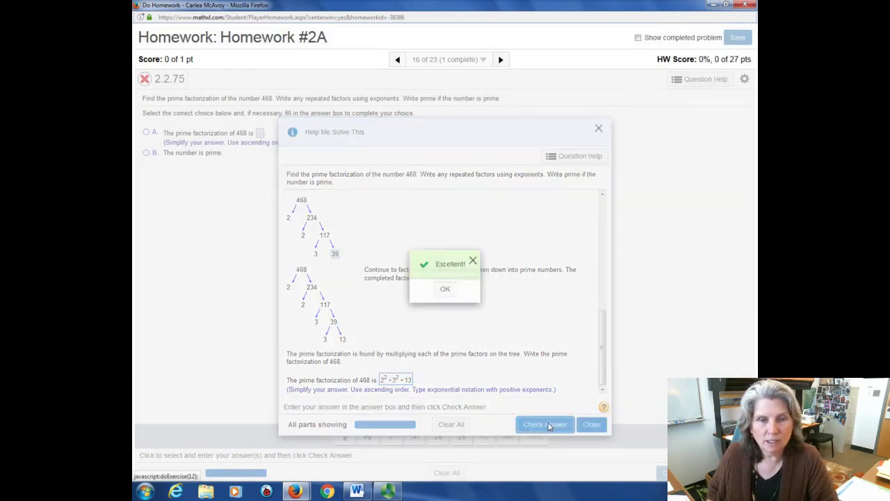
Dismiss the Excellent! message, exit the guided solution, and switch to the Panopto recorder.
click(446, 288)
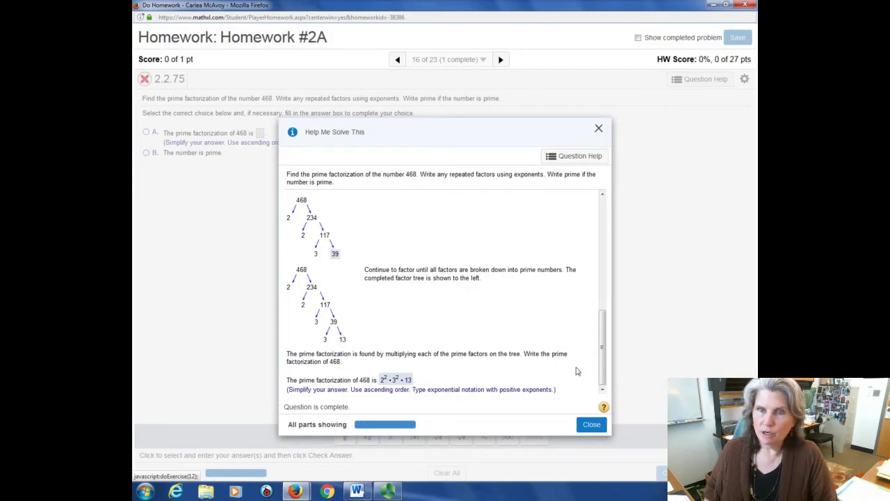
click(591, 426)
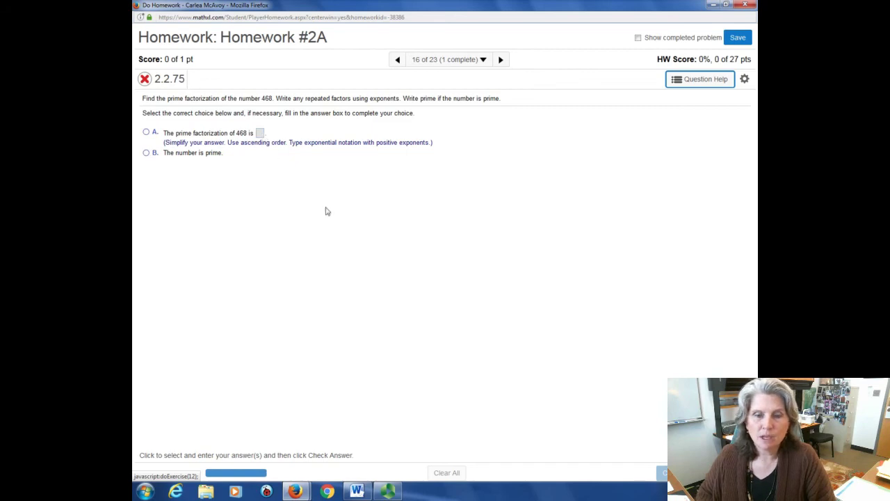
click(388, 492)
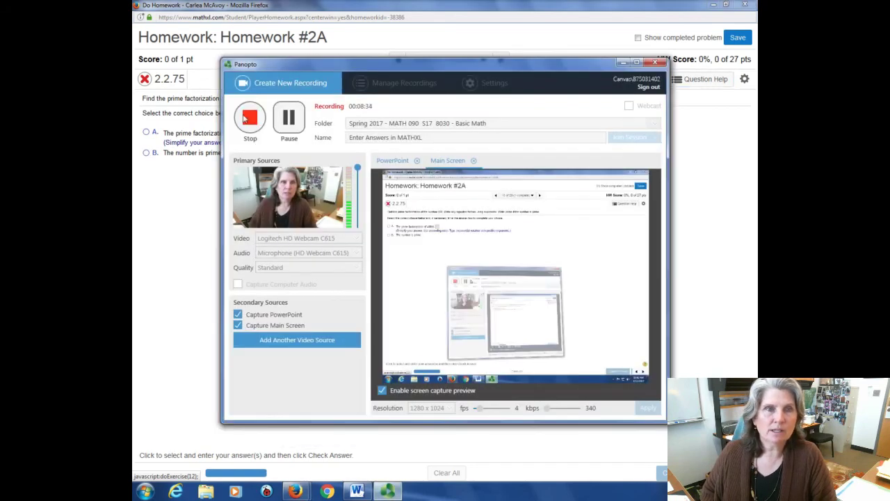